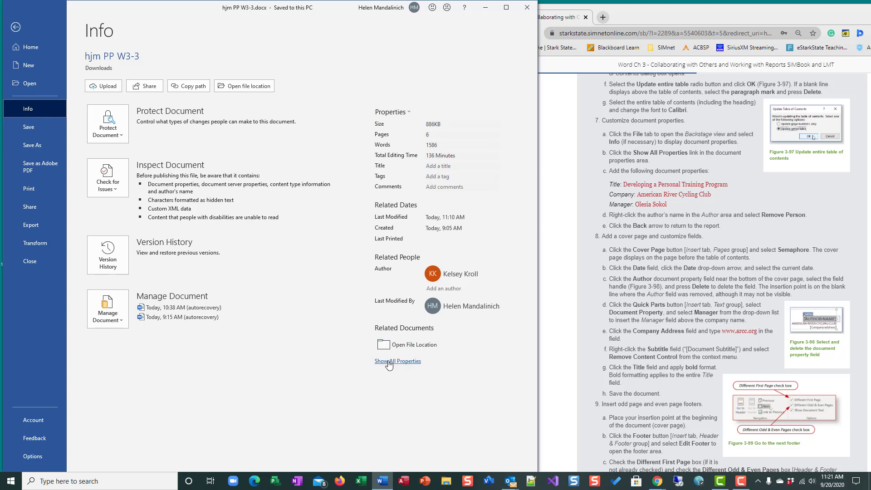
- Show all document properties and set the title to "Developing a Personal Training Program"
click(404, 363)
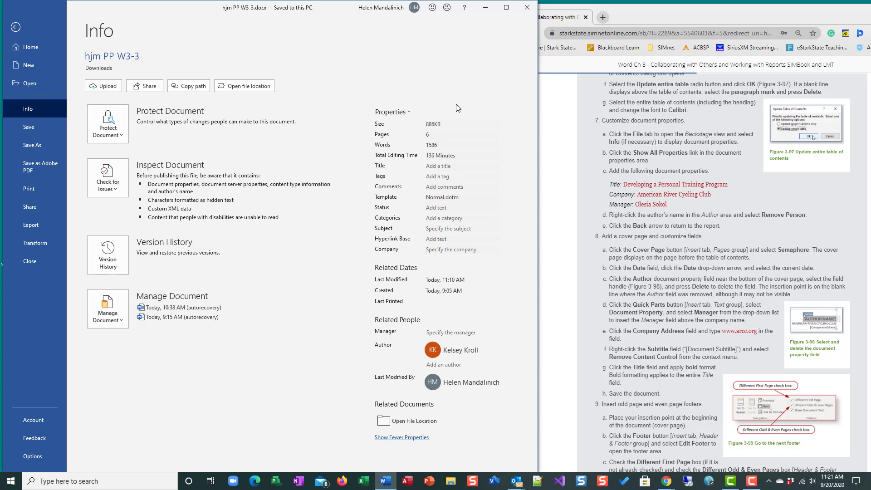
click(431, 165)
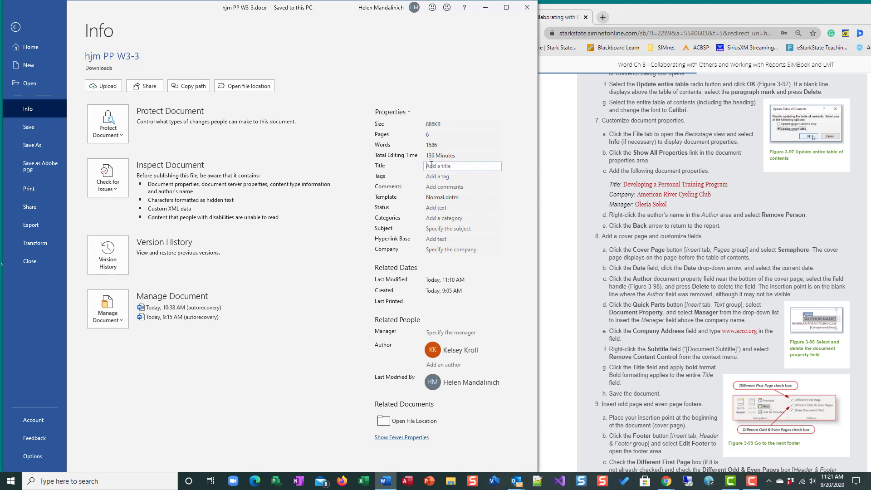
text(Develop)
text(ing a Person)
text(al Training Program)
- Set the company document property to "American River Cycling Club"
click(447, 250)
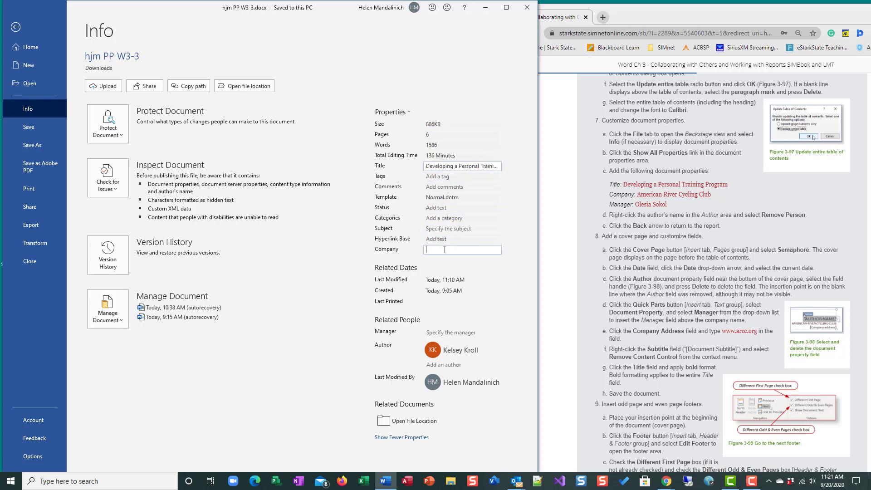
text(American)
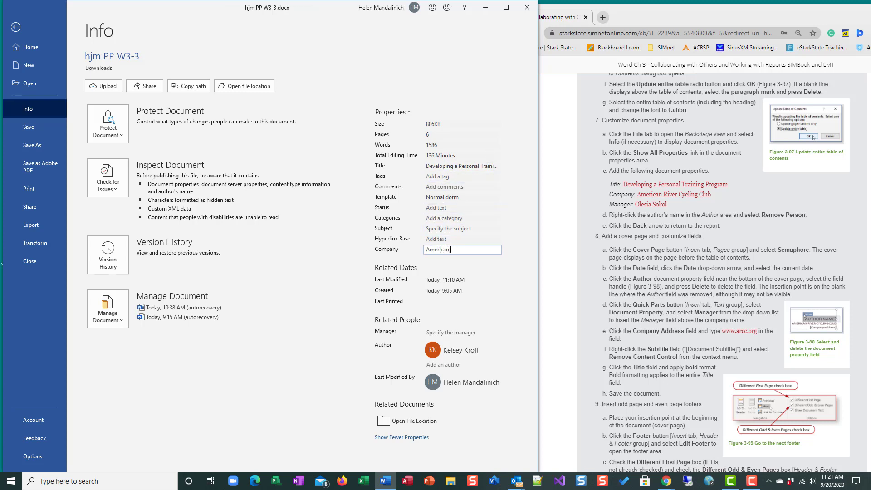
text( River Cycling Club)
- Enter the manager's full name in the document's Manager property
click(455, 333)
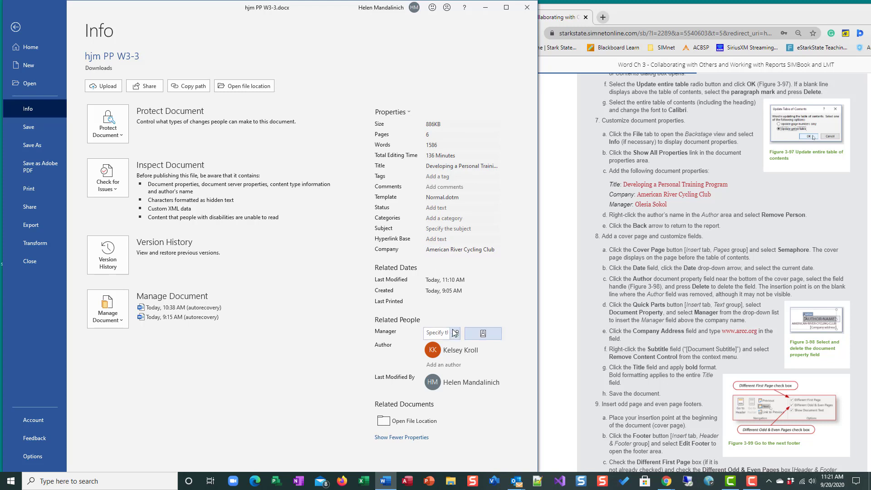
click(431, 332)
text(Olesia So)
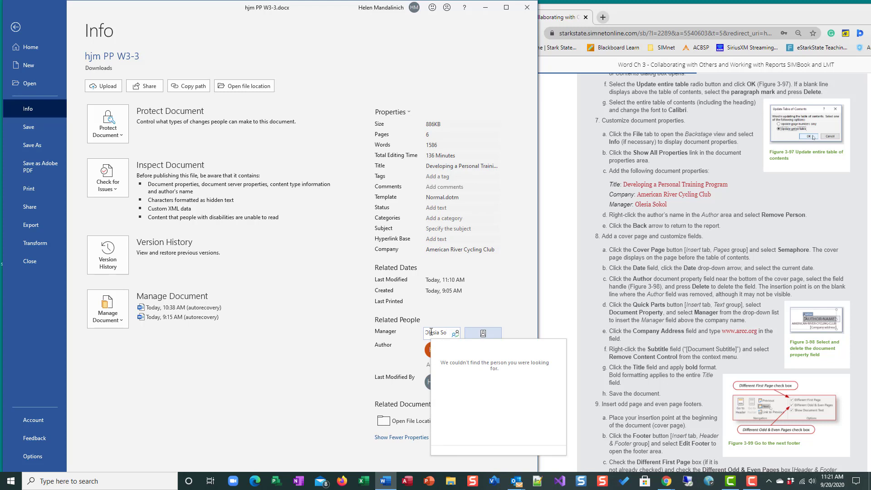
text(kol)
click(492, 295)
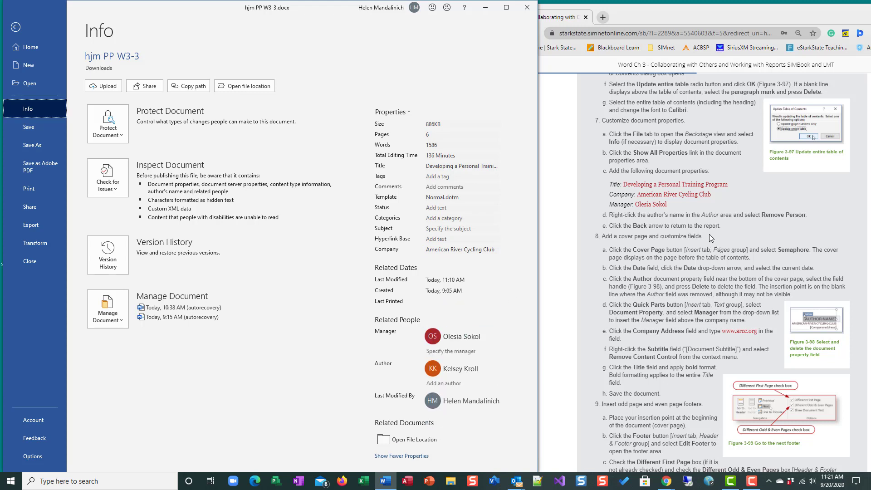
- Remove the person listed as author from the document properties and return to the report
mouse_move(448, 371)
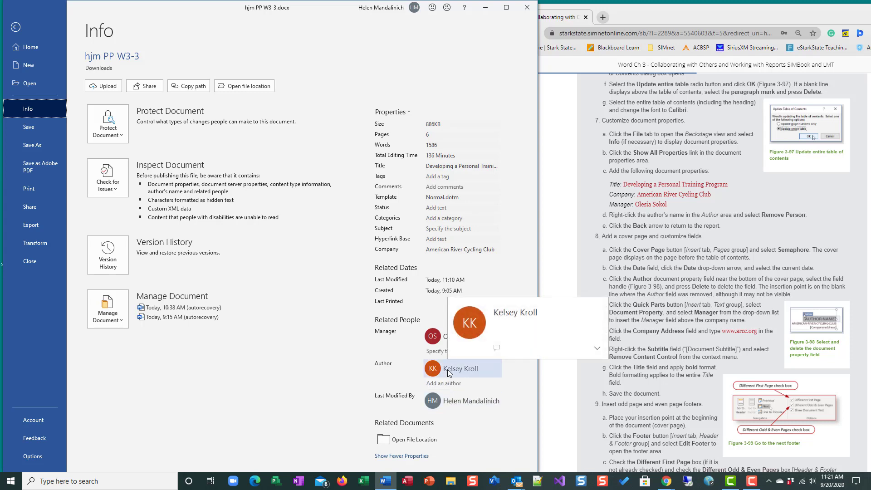
right_click(448, 372)
click(479, 394)
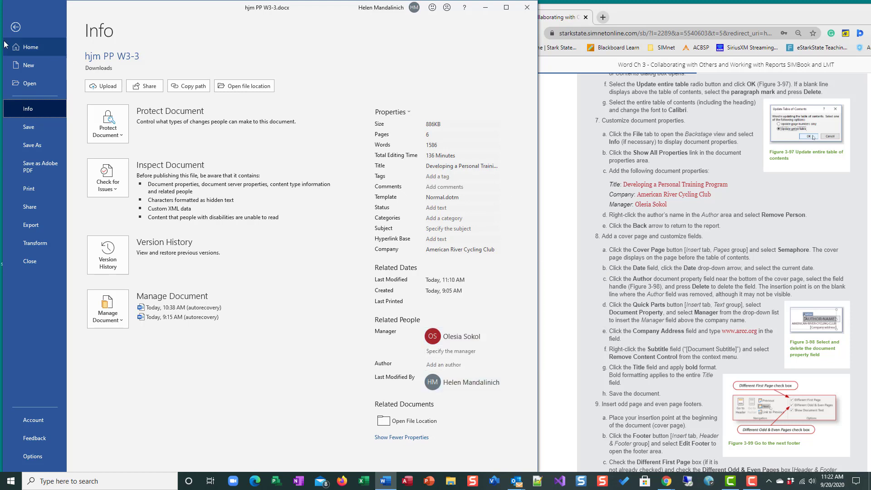
click(16, 27)
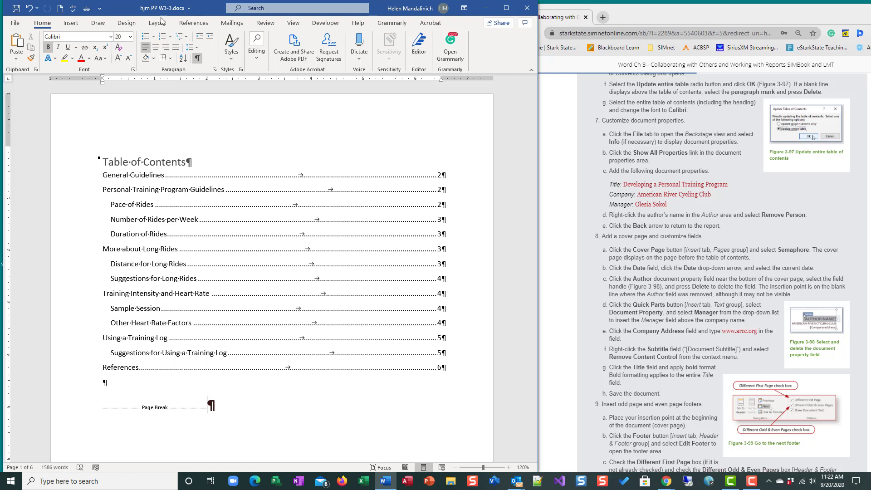
- Insert the built-in Semaphore cover page before the table of contents
click(71, 24)
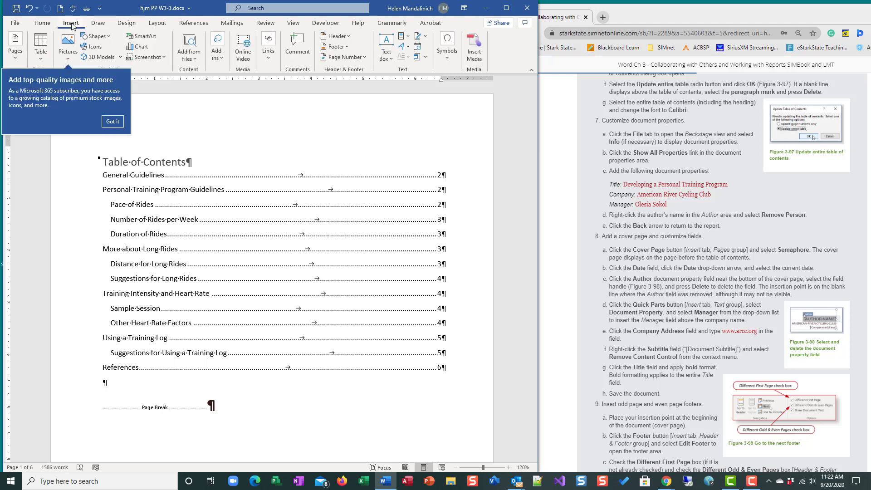
click(17, 58)
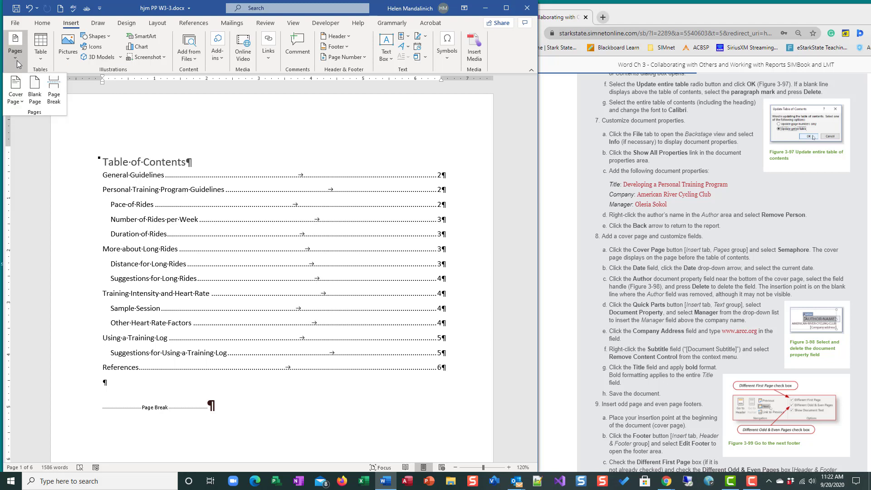
click(21, 102)
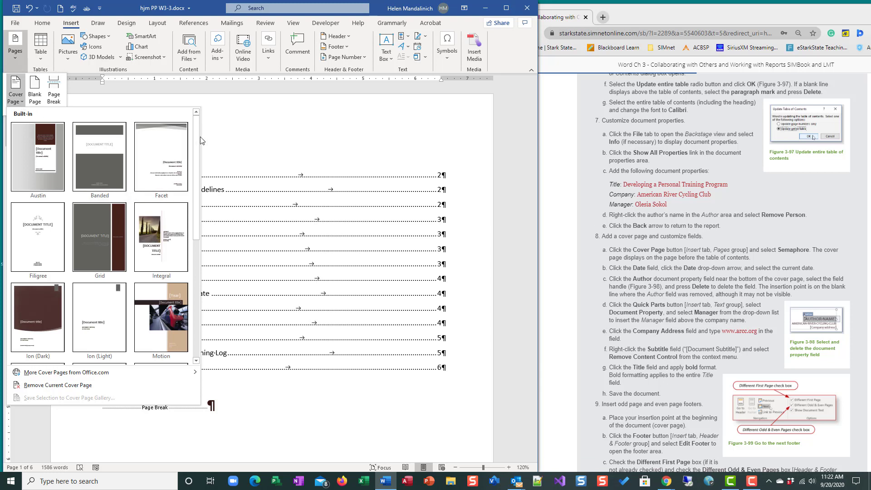
drag(196, 157, 195, 257)
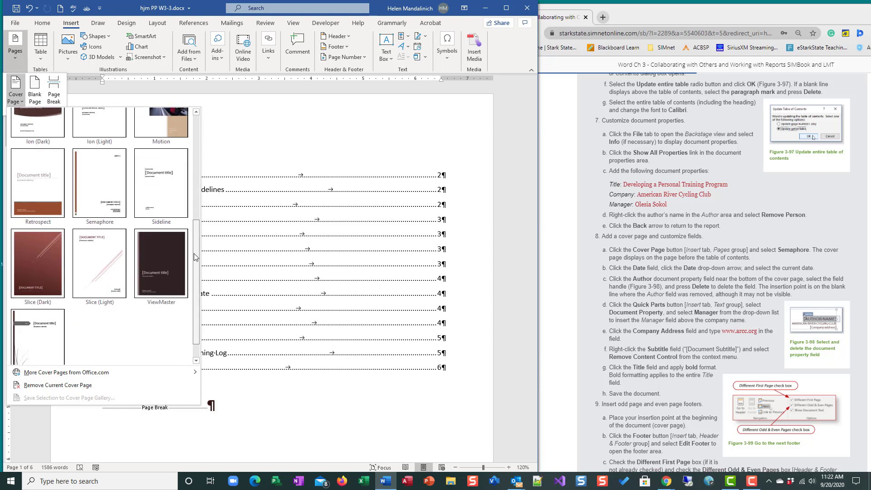
click(96, 186)
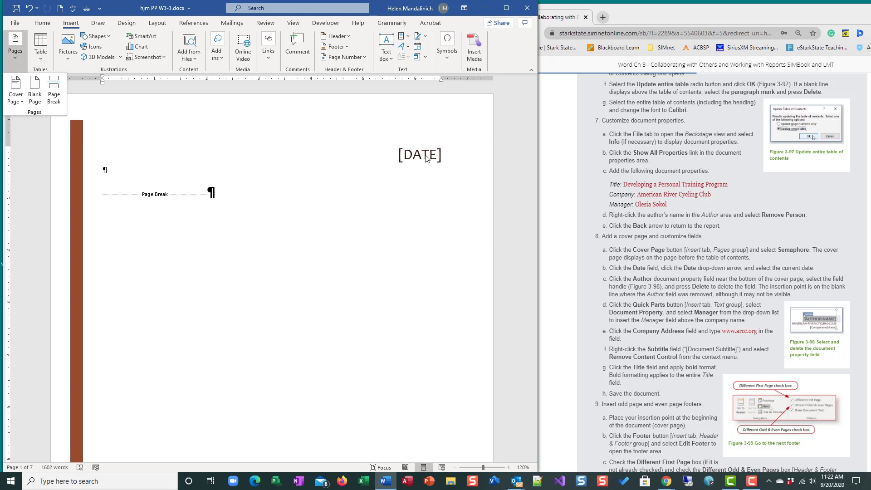
- Set the cover page's publish date to September 20, 2020
click(427, 156)
click(426, 156)
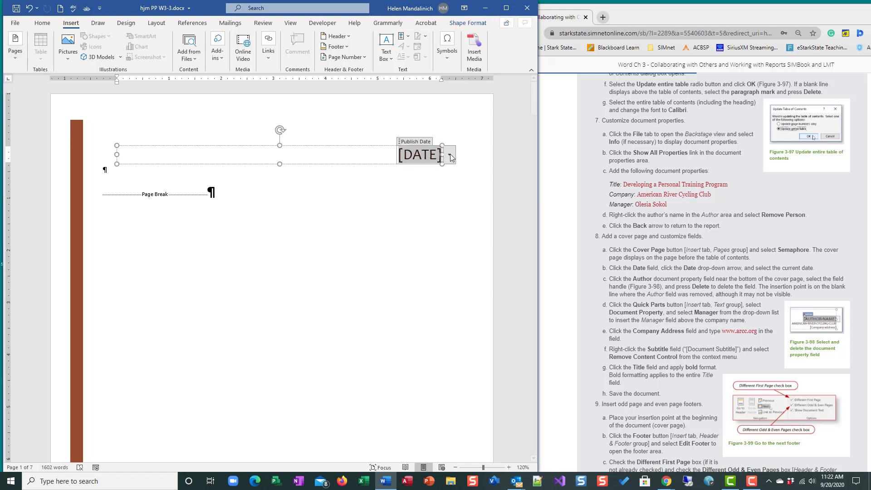
click(452, 157)
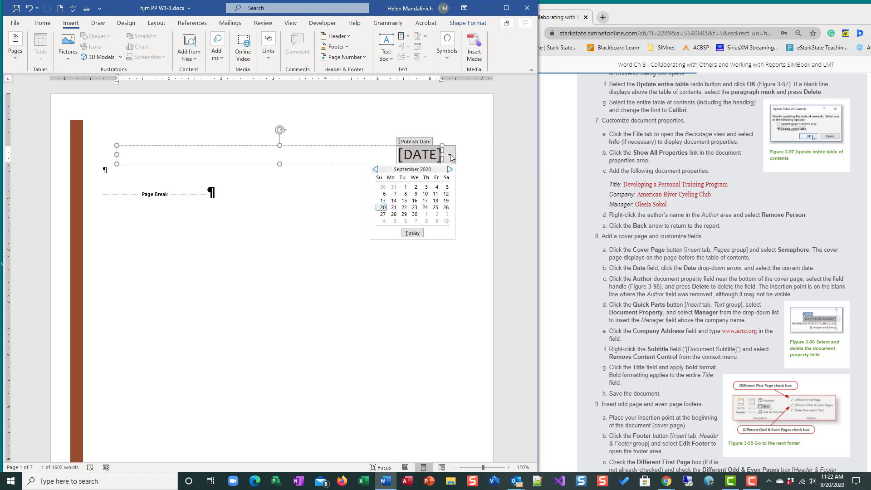
click(383, 208)
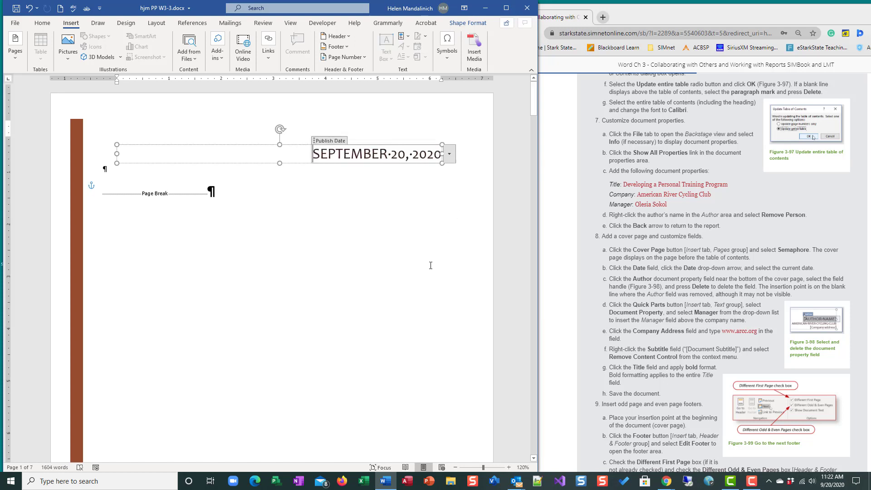
- Delete the Author field above the company name on the cover page
scroll(431, 265, down, 10)
scroll(431, 265, down, 1)
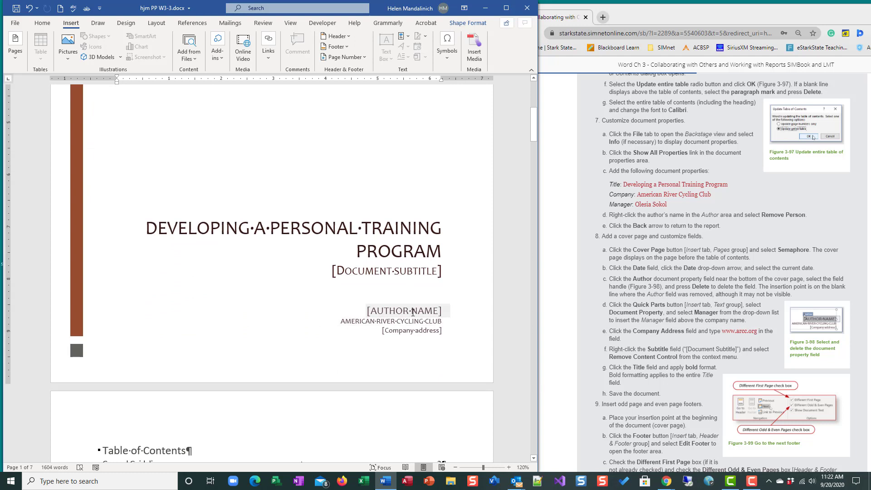
click(413, 312)
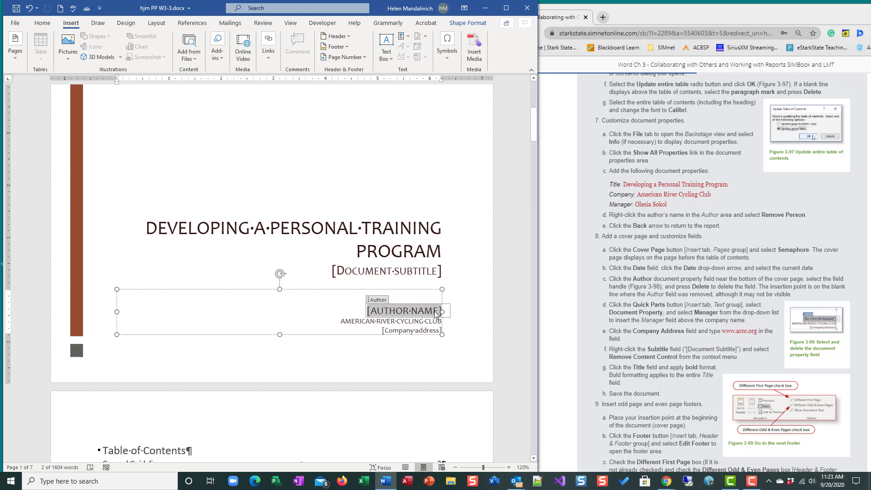
click(379, 302)
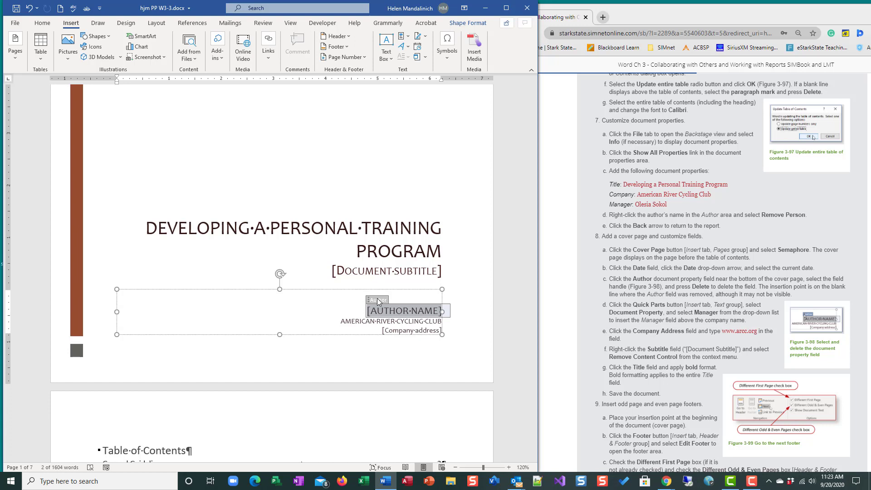
key(Delete)
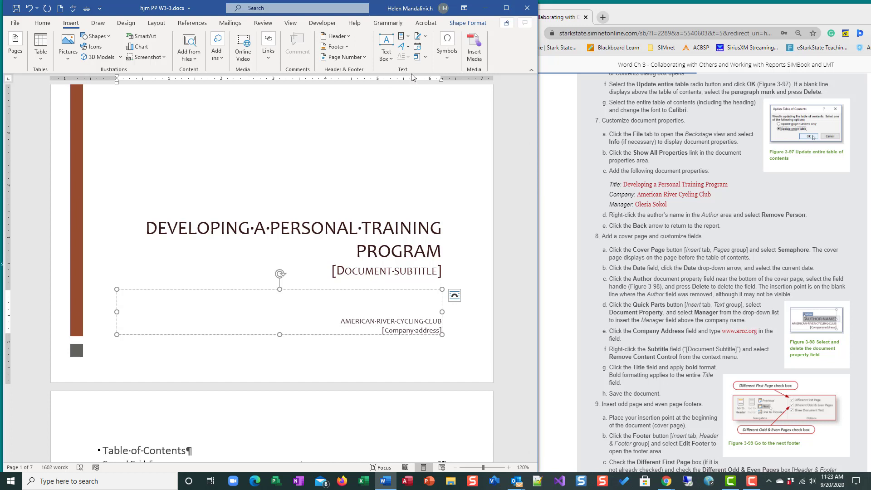
- Insert the Manager document property field on the blank line above the company name on the cover page
click(509, 12)
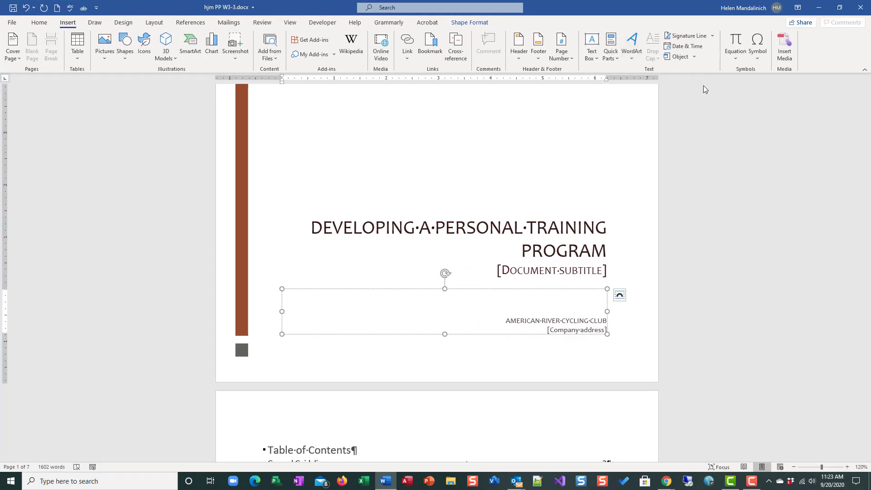
click(617, 62)
mouse_move(629, 86)
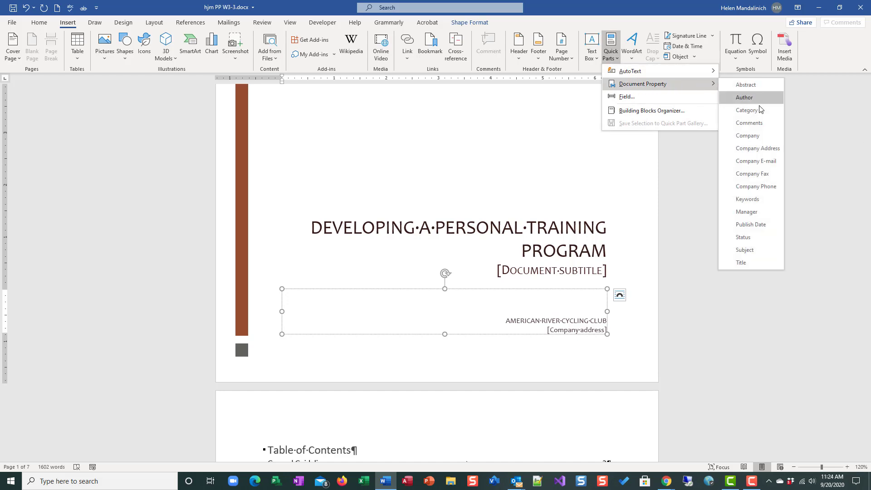
click(760, 216)
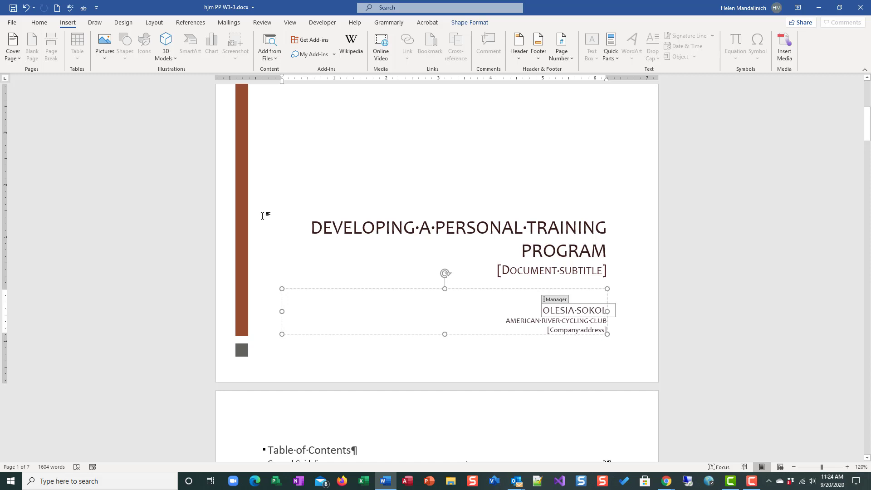
click(840, 8)
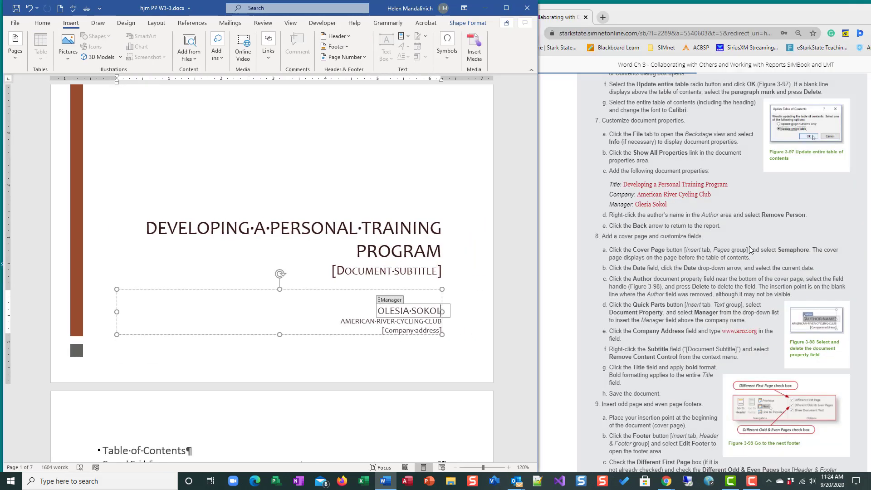
click(508, 9)
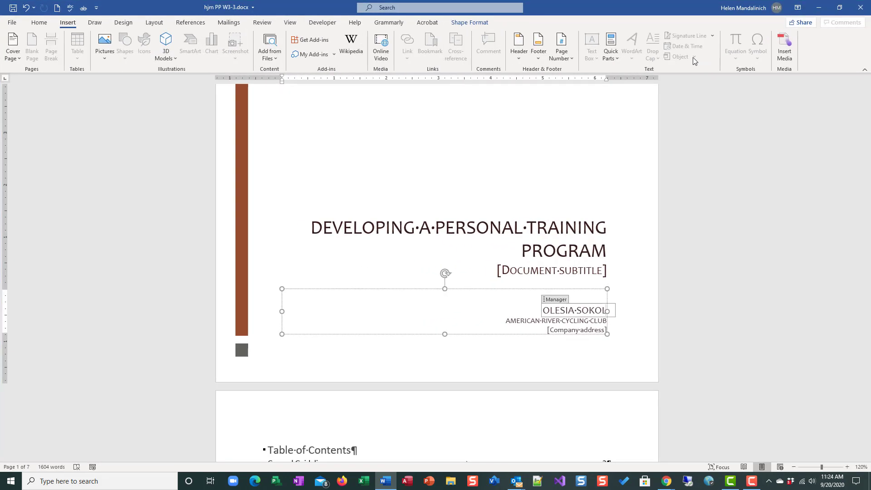
click(617, 56)
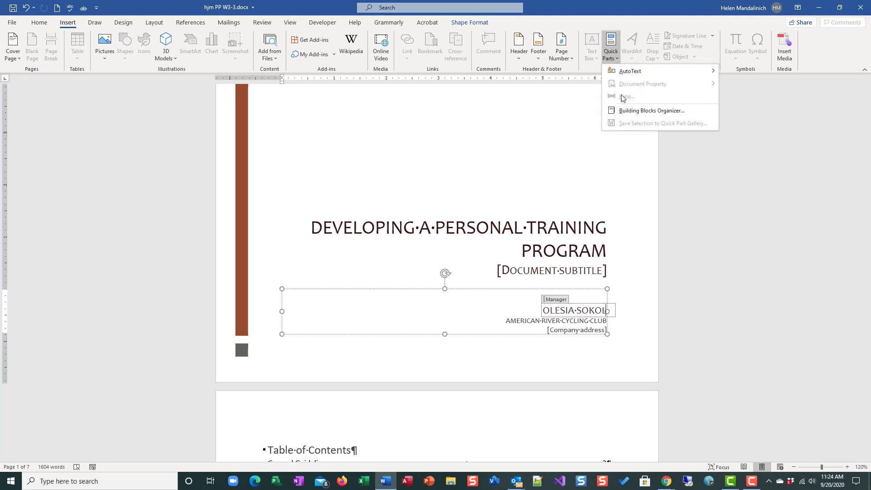
click(510, 303)
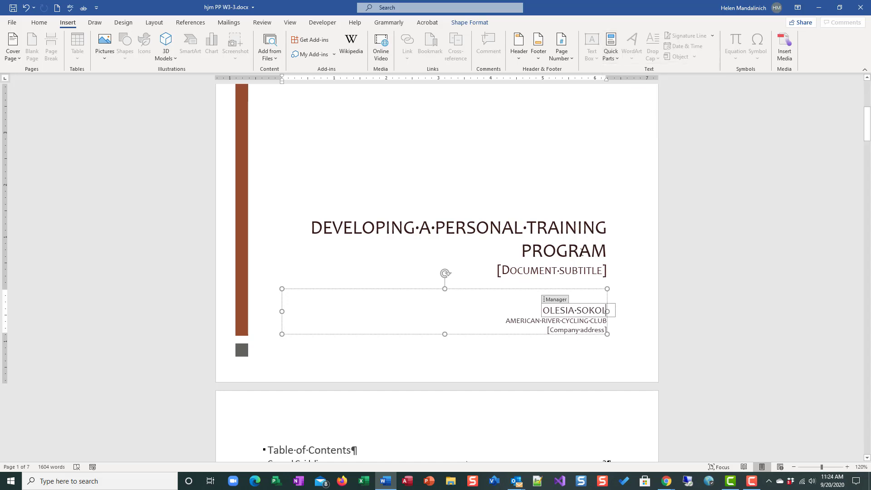
click(840, 9)
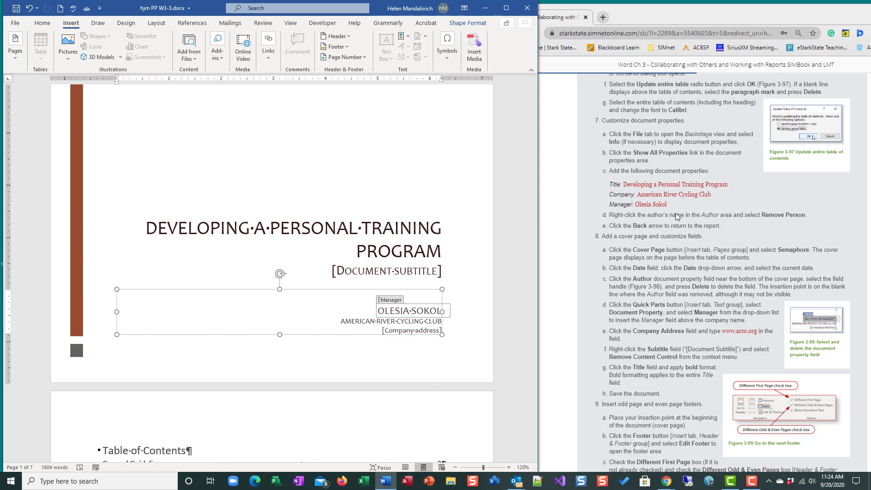
- Try to delete the Company Address field below the company name on the cover page, and undo the deletion
scroll(653, 236, down, 2)
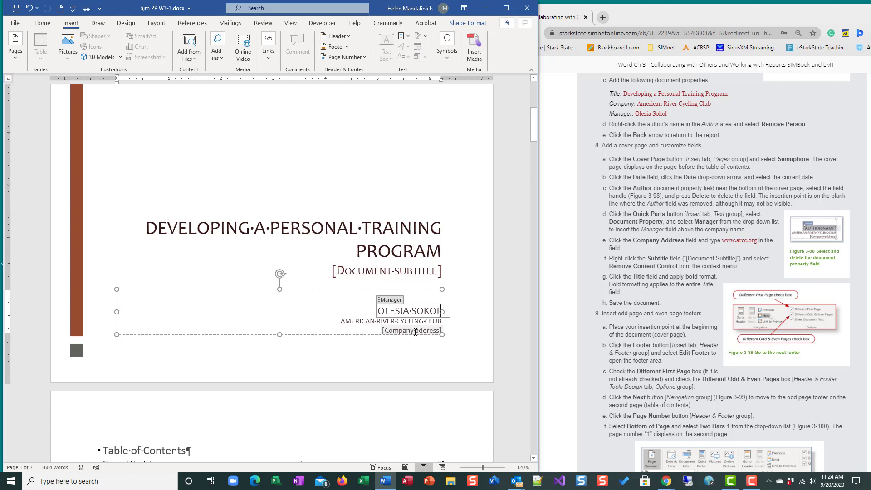
click(389, 330)
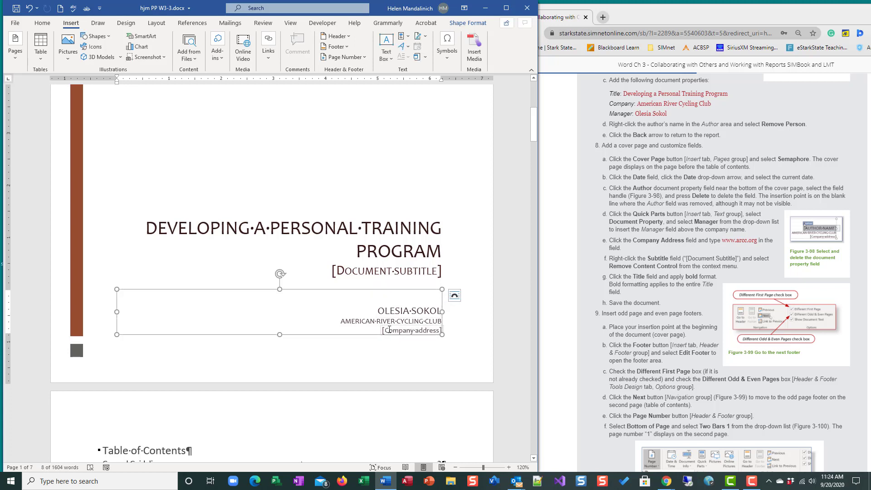
click(392, 332)
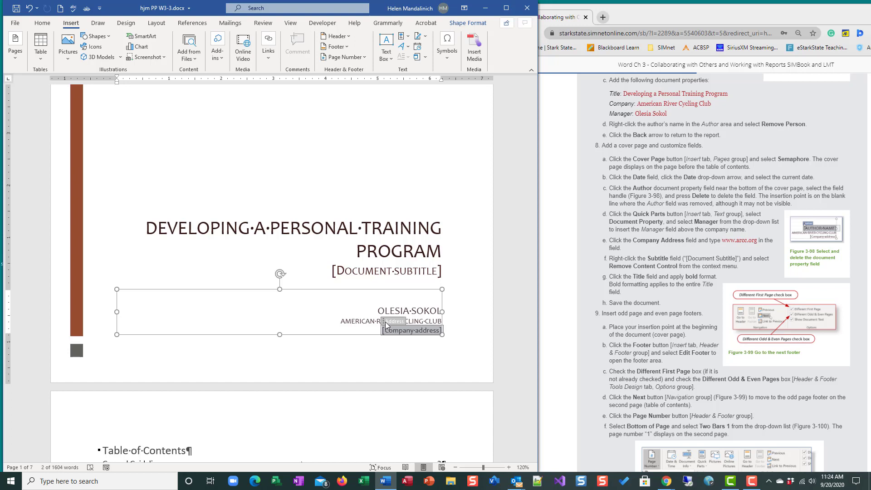
right_click(405, 336)
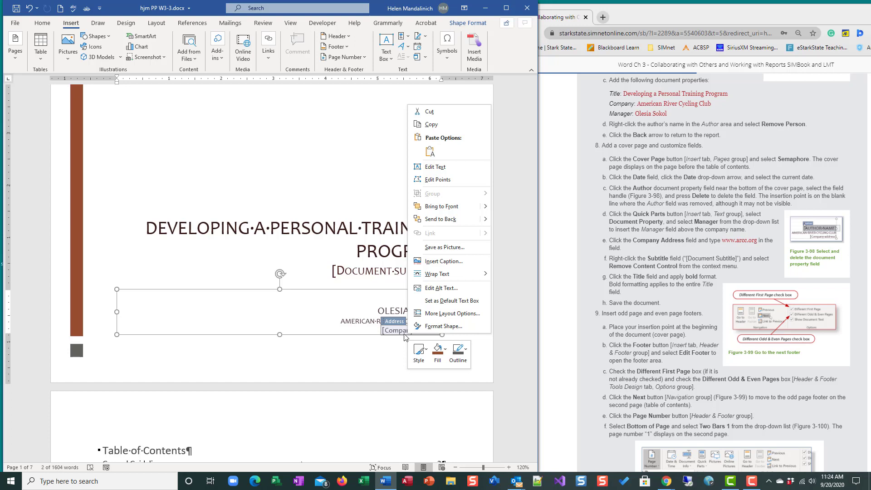
click(394, 335)
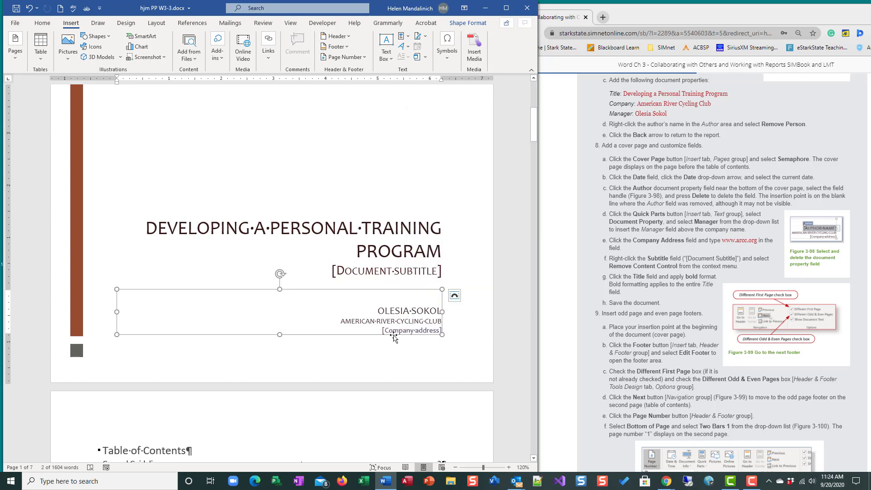
click(398, 330)
click(393, 322)
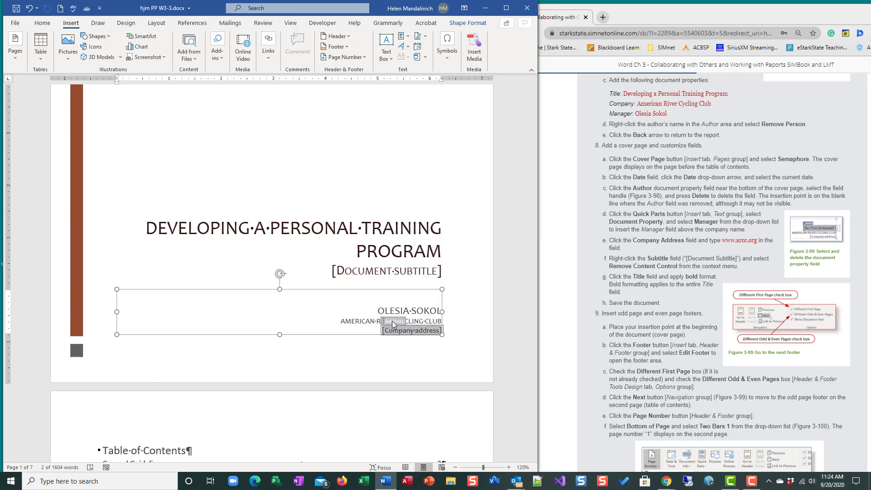
key(Delete)
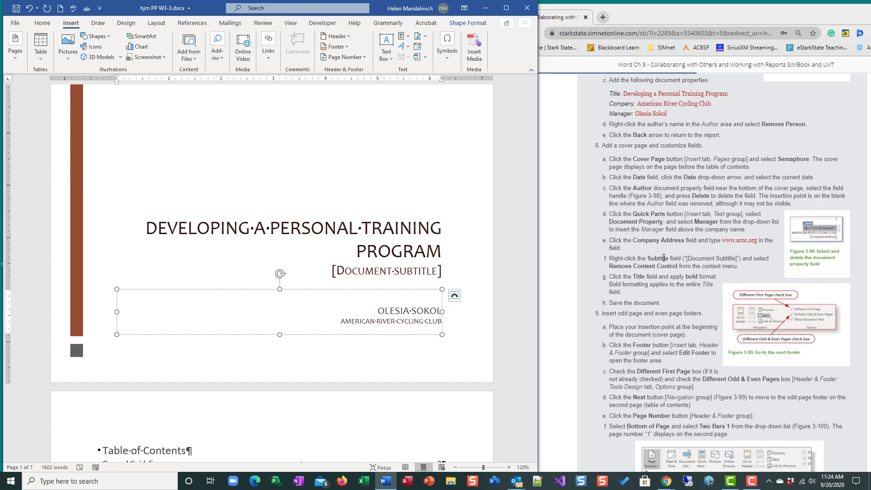
scroll(664, 258, down, 1)
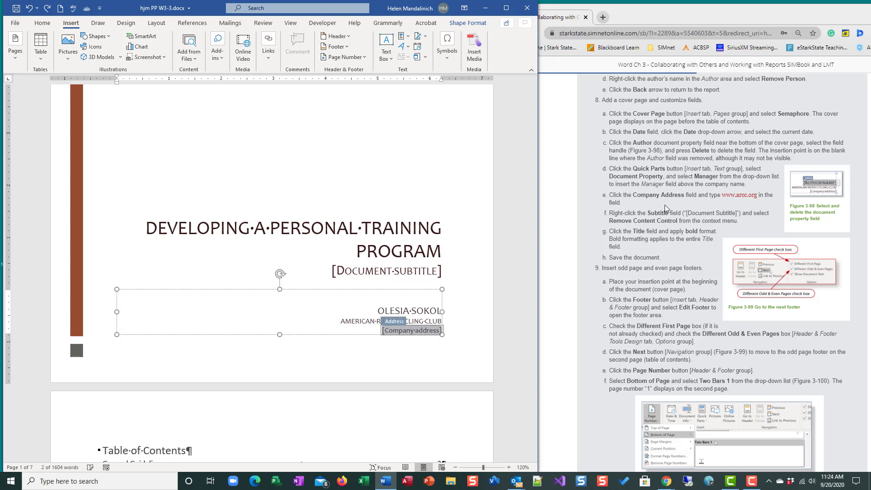
key(ctrl+z)
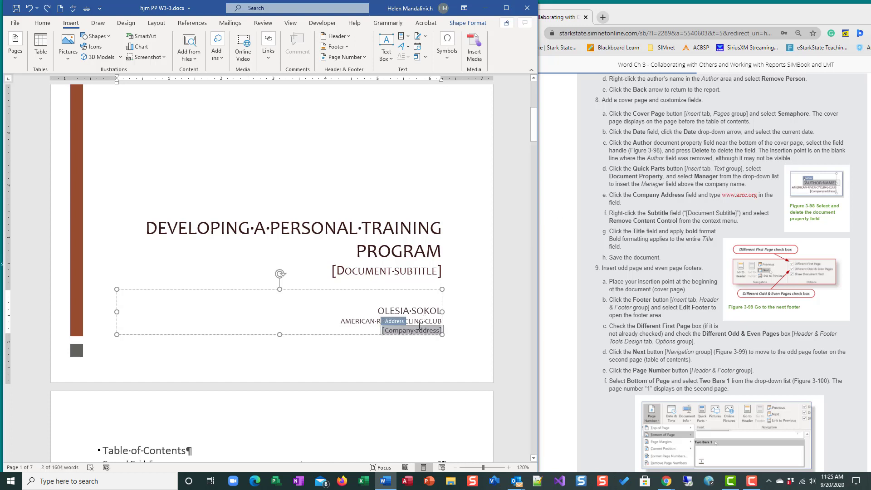
click(418, 333)
click(418, 333)
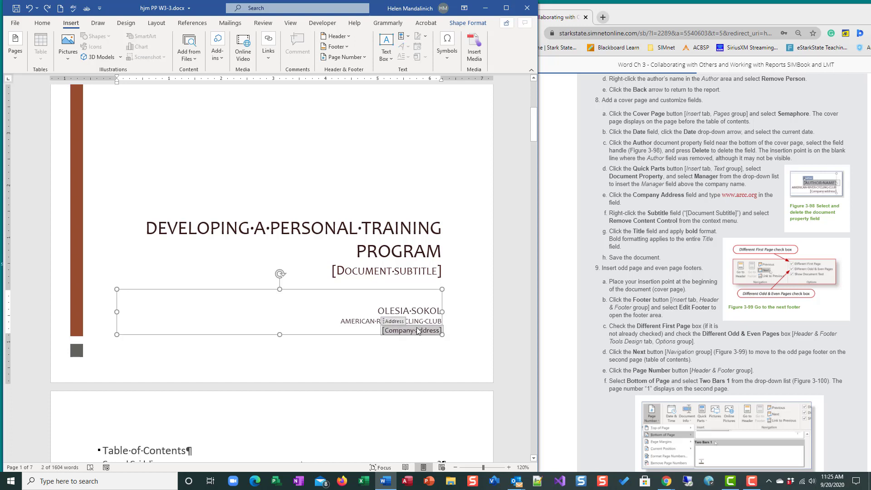
text(www..)
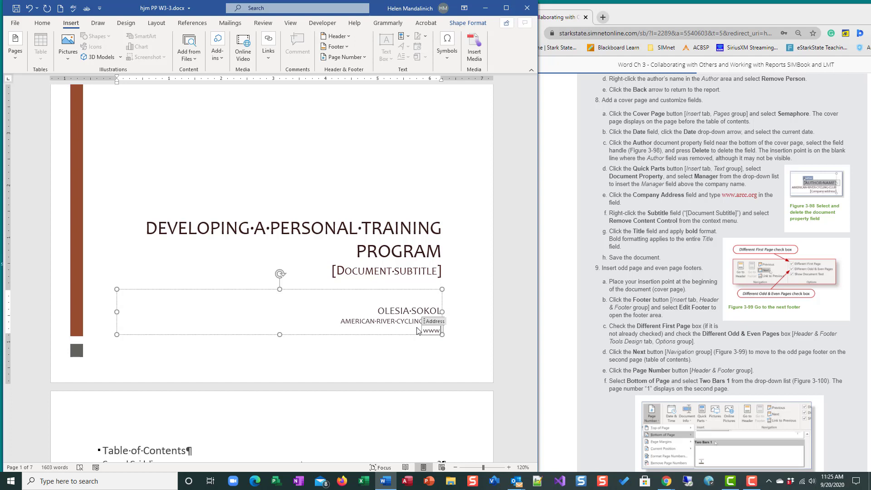
text(arcc.org)
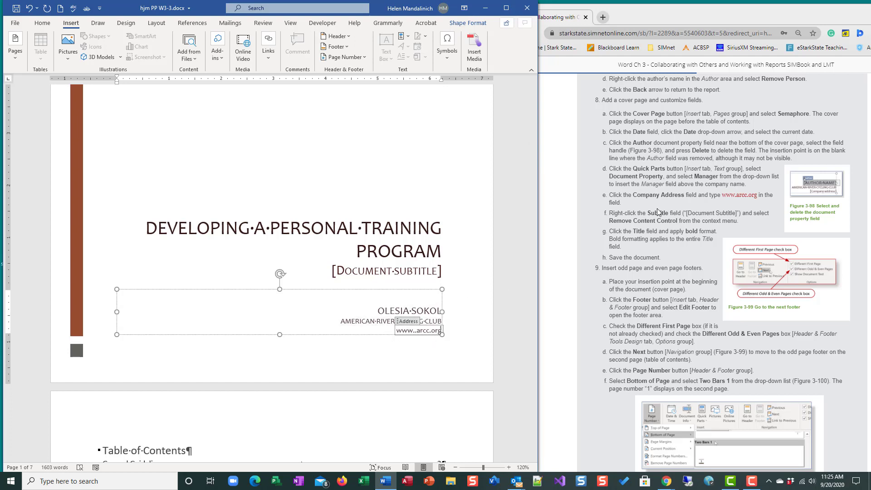
- Remove the Subtitle content control below the title on the cover page
click(402, 269)
right_click(400, 270)
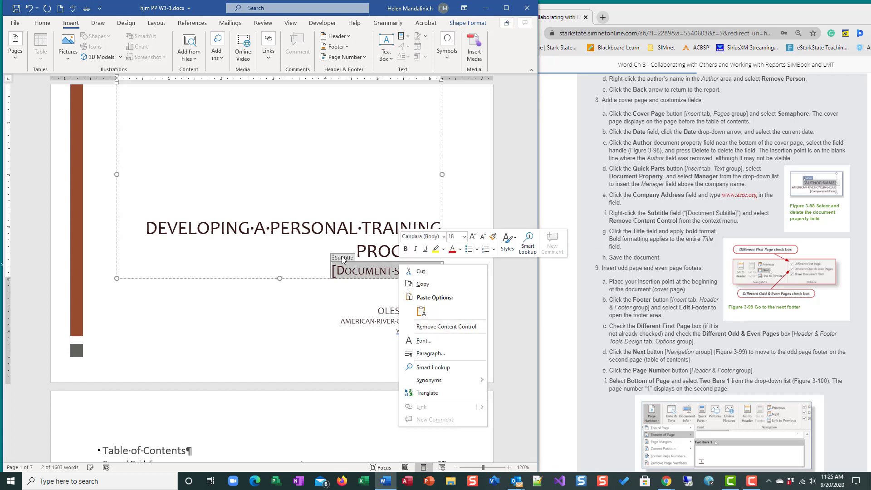
click(446, 327)
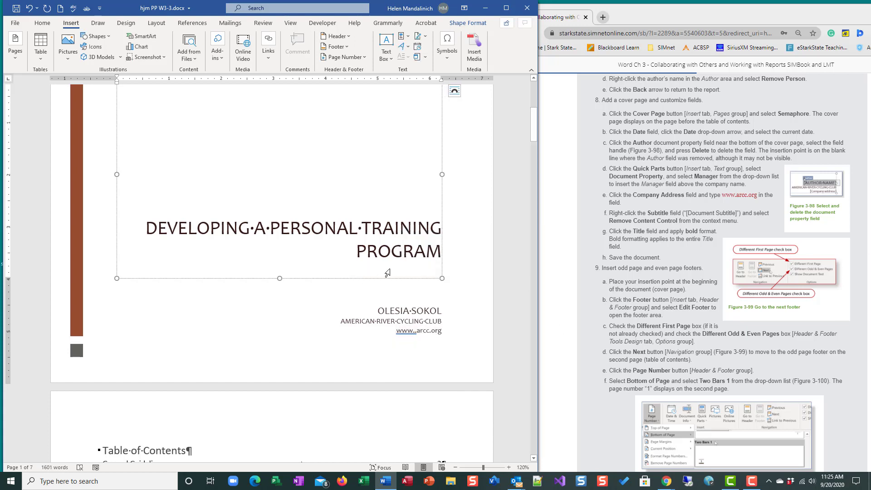
click(415, 331)
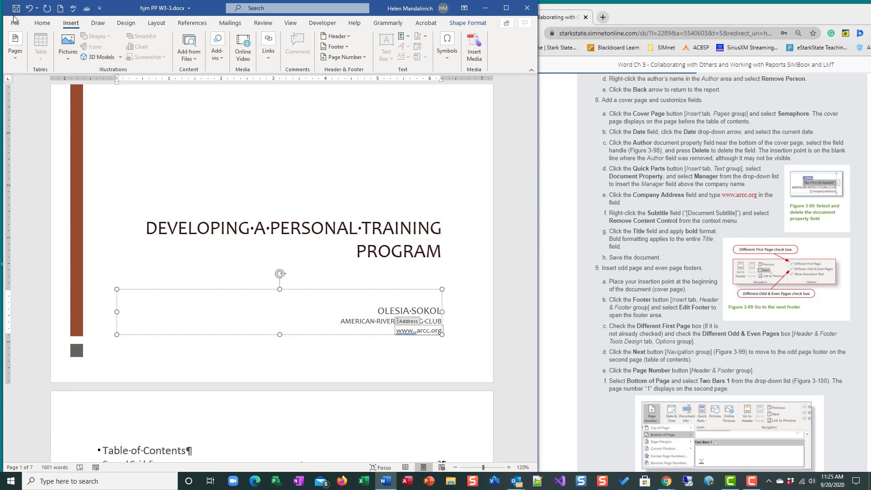
- Try bold formatting on the cover page's Title field, and undo it
click(210, 229)
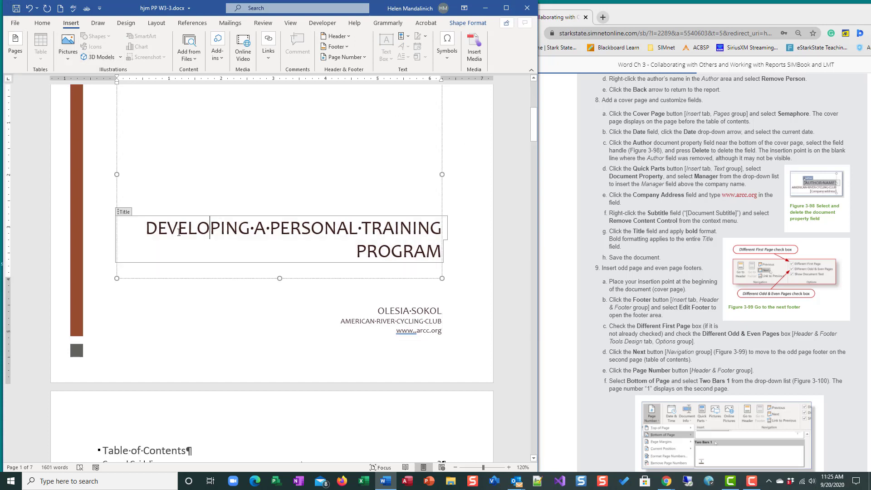
click(122, 211)
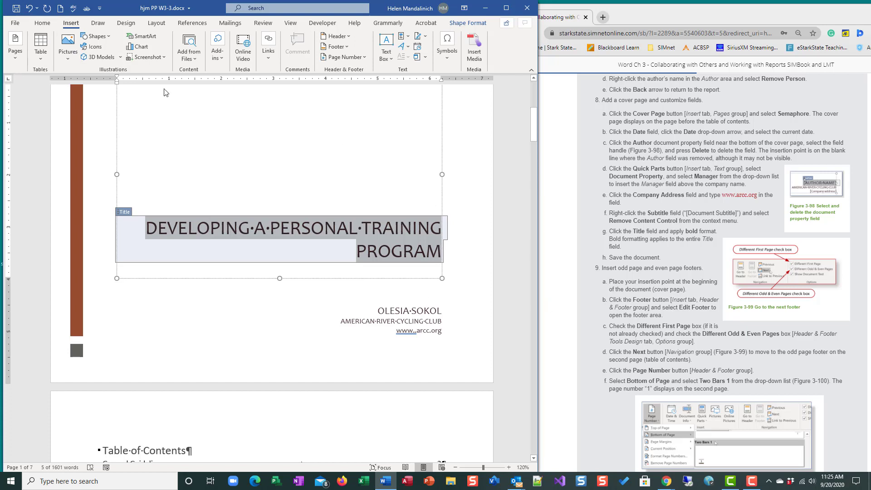
click(43, 24)
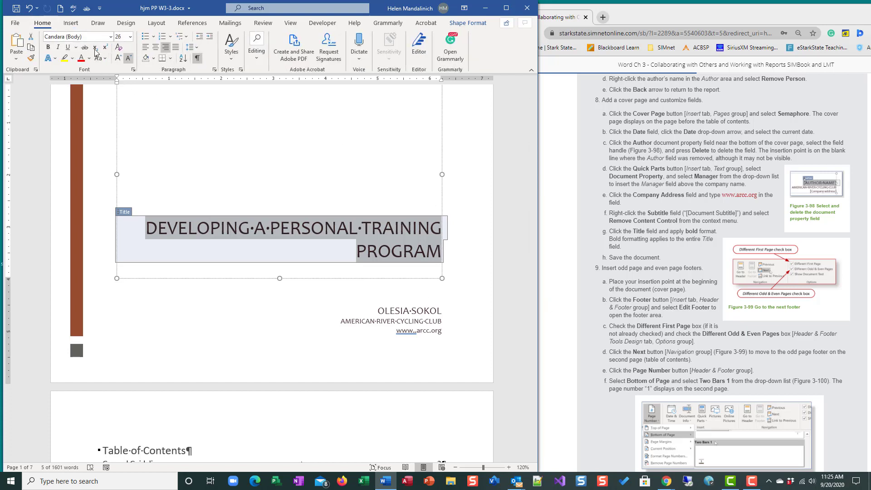
click(48, 47)
click(249, 228)
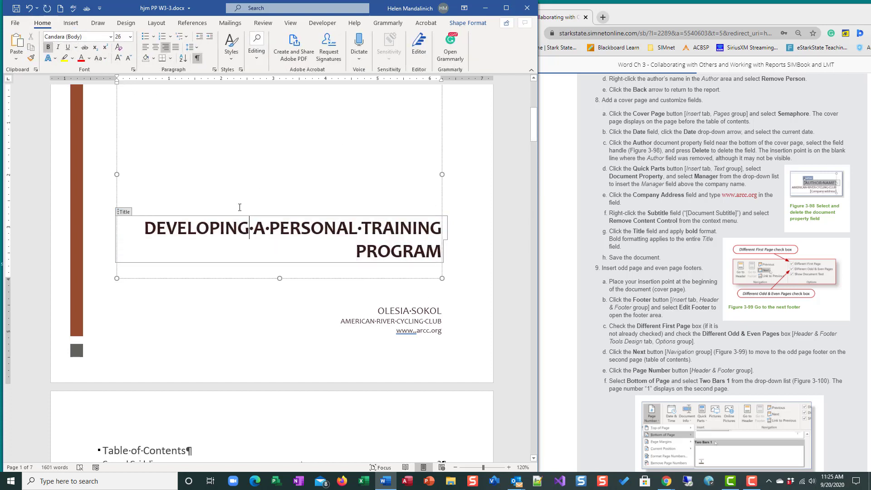
key(ctrl+z)
- Apply bold formatting to the entire Title field on the cover page and save the document
click(225, 229)
click(171, 244)
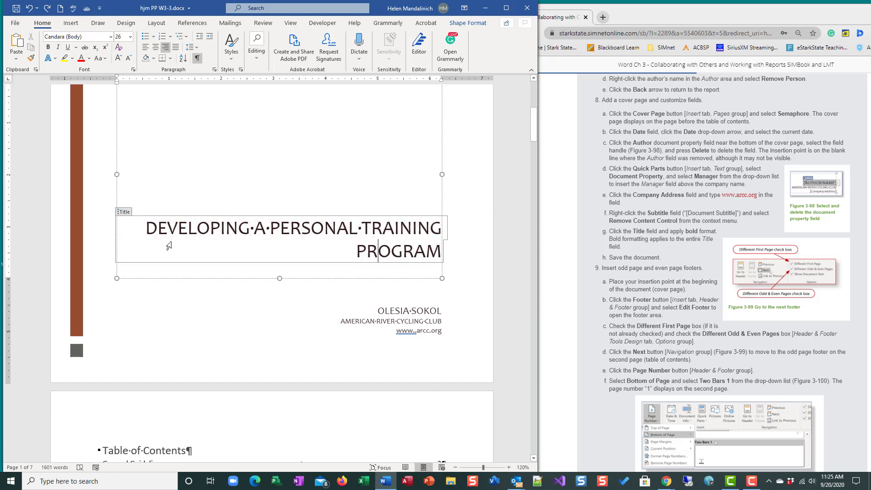
triple_click(169, 246)
click(120, 221)
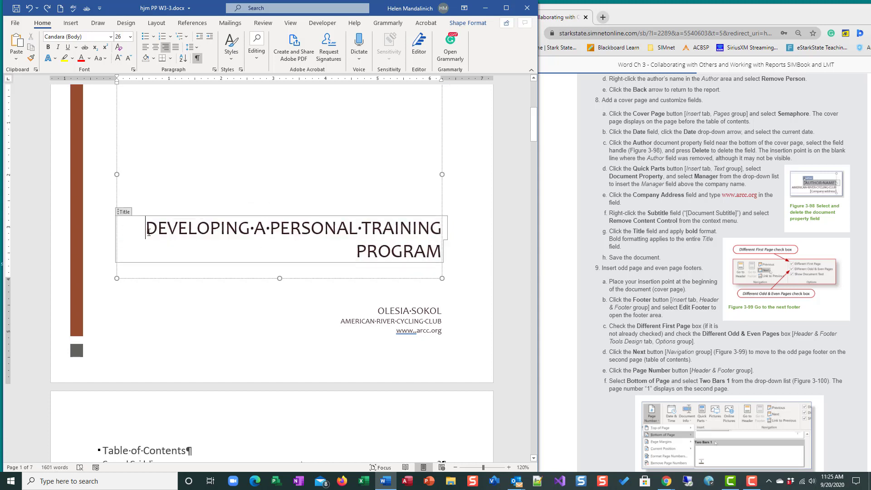
click(124, 211)
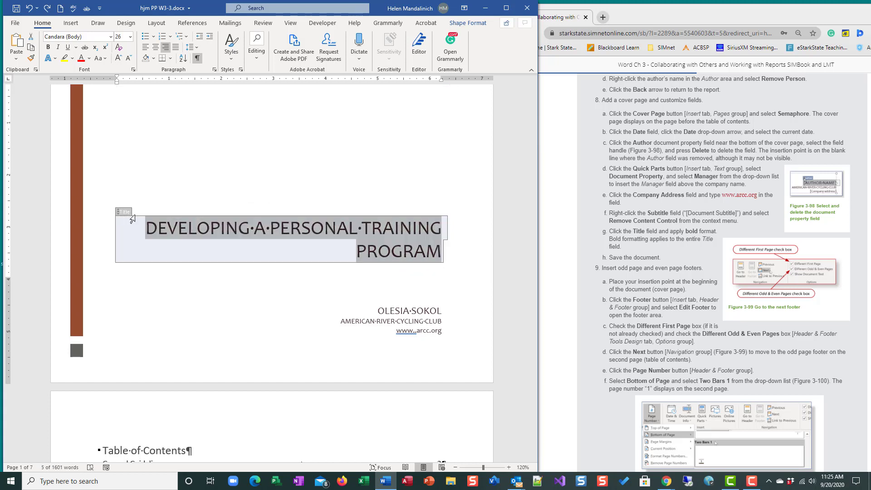
click(48, 48)
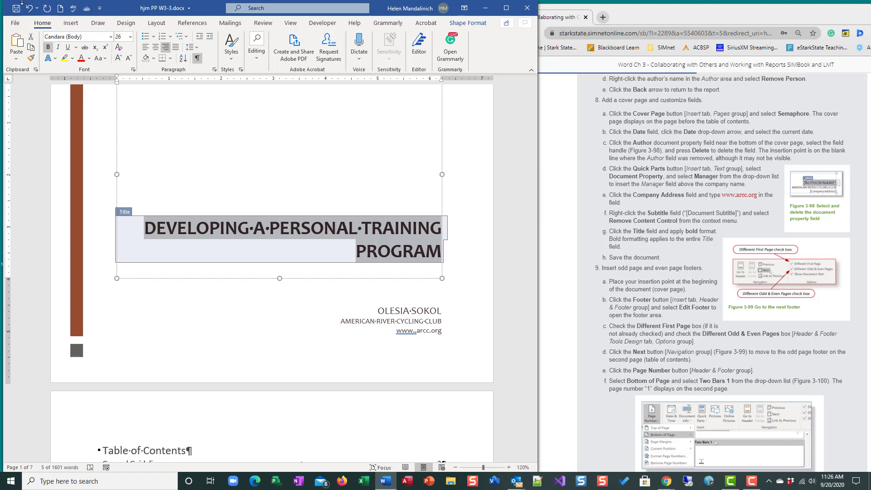
key(ctrl+s)
- Review the remaining project instructions on odd and even page footers, custom footer content and the sharing link
scroll(569, 278, down, 6)
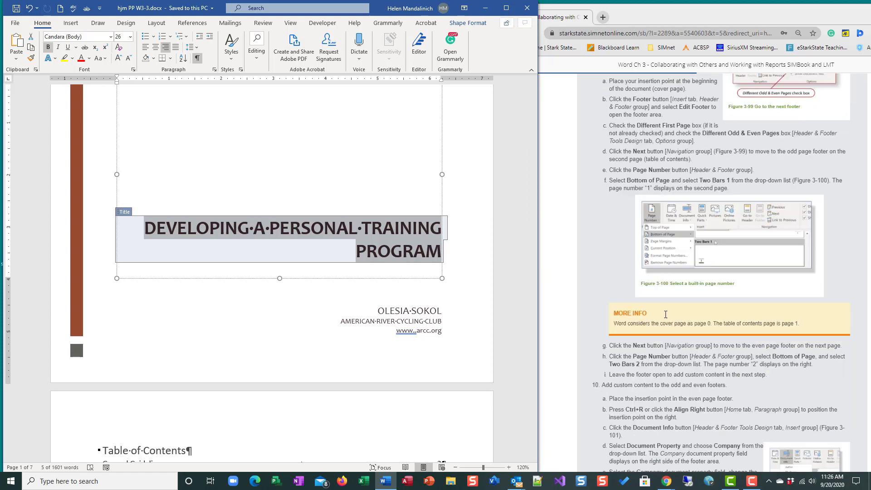
scroll(665, 314, down, 1)
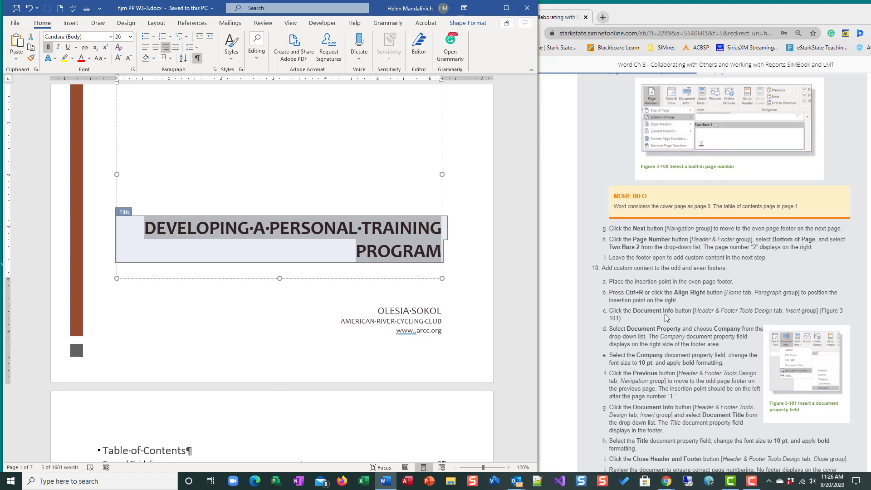
scroll(665, 317, down, 7)
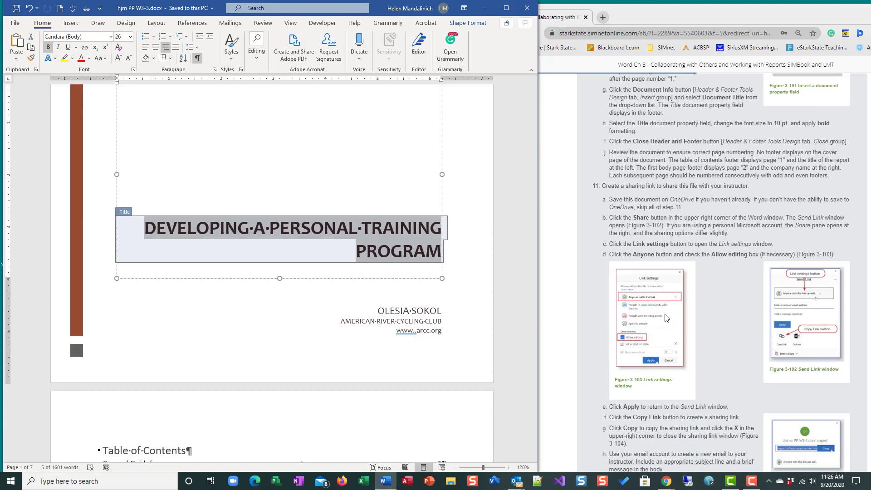
scroll(665, 318, down, 4)
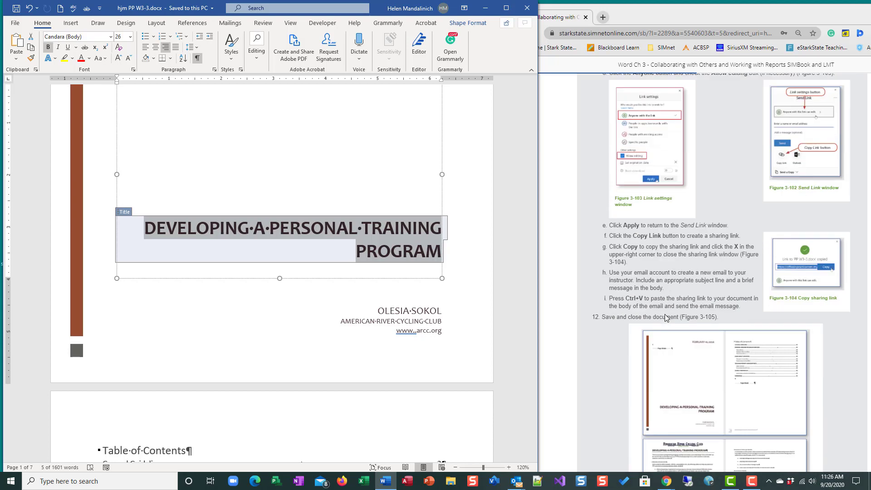
scroll(665, 316, up, 11)
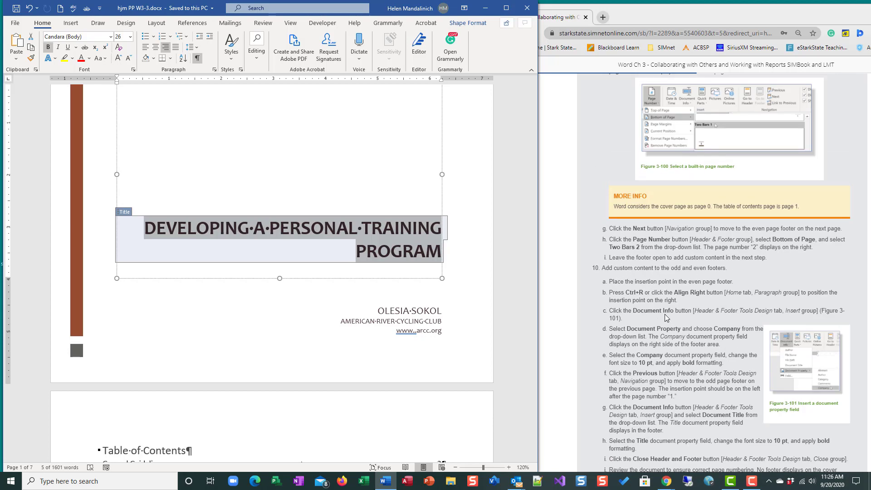
scroll(665, 318, up, 5)
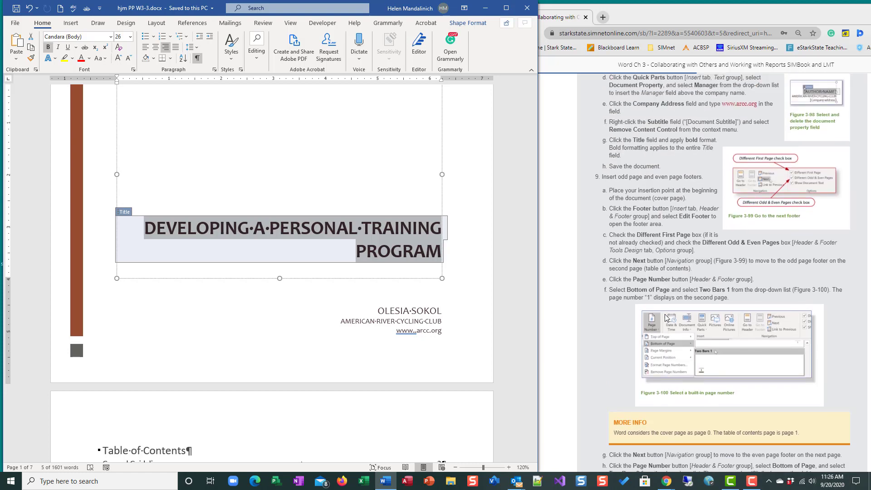
scroll(665, 318, down, 1)
- Open the cover page's footer for editing from the beginning of the document and enable Different Odd & Even Pages
click(257, 154)
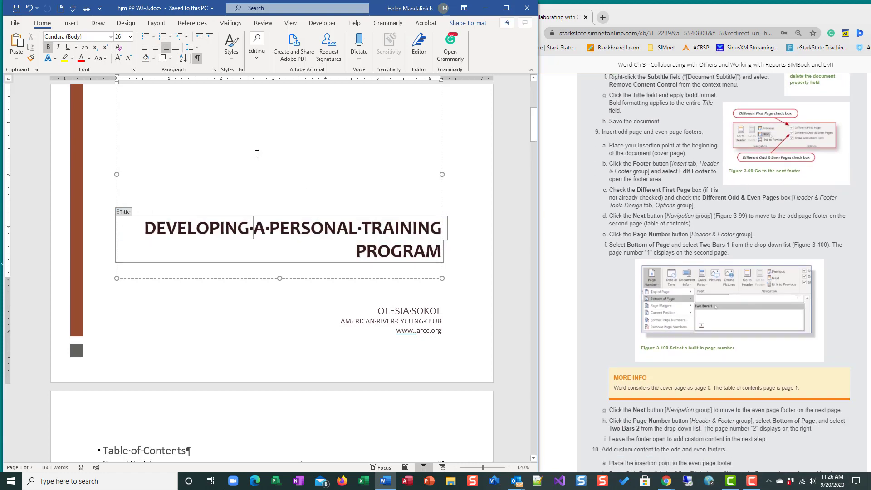
key(ctrl+Home)
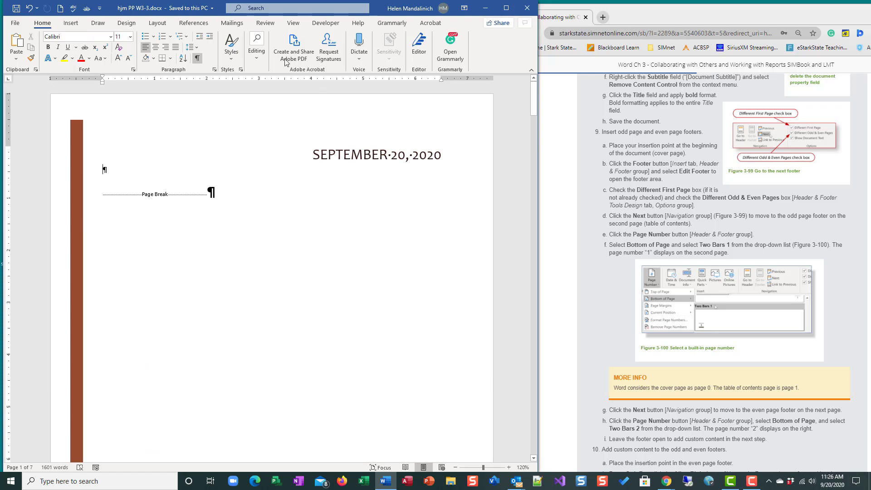
click(72, 23)
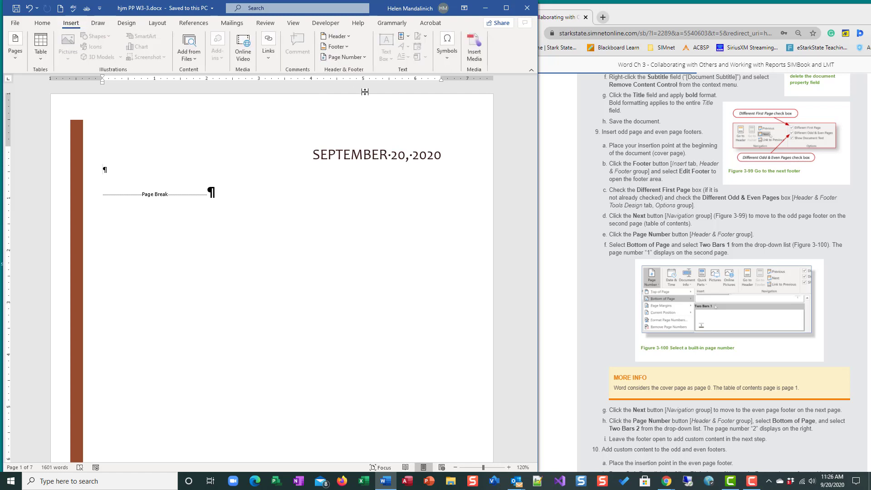
click(347, 48)
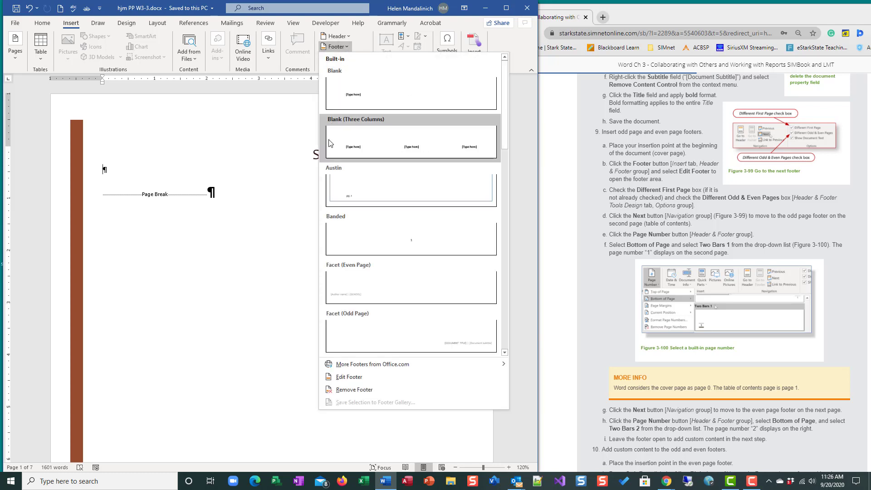
click(371, 376)
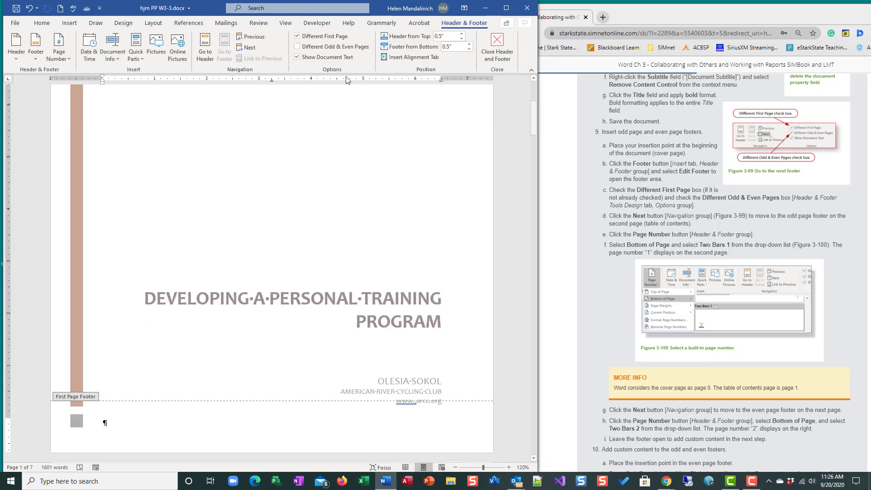
click(298, 47)
scroll(360, 262, down, 4)
scroll(359, 262, down, 1)
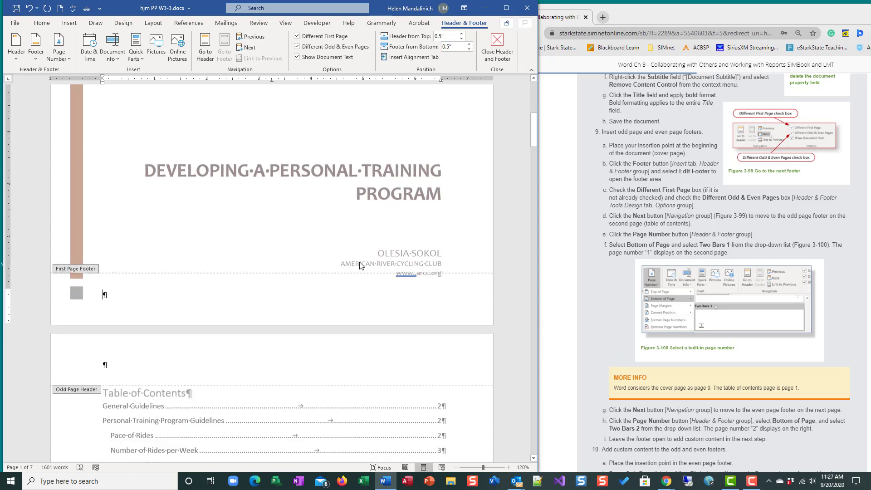
- Move to the odd page footer on the table of contents page and insert a Two Bars 1 page number at the bottom of the page
scroll(360, 263, up, 2)
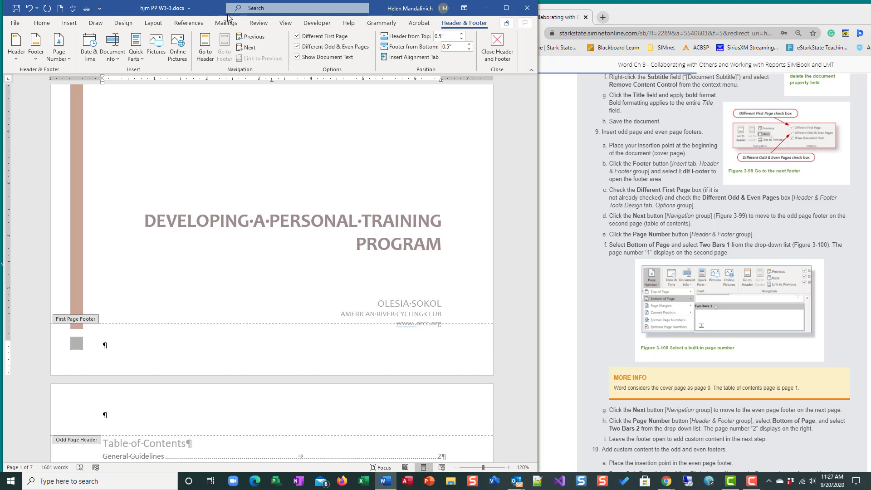
click(250, 48)
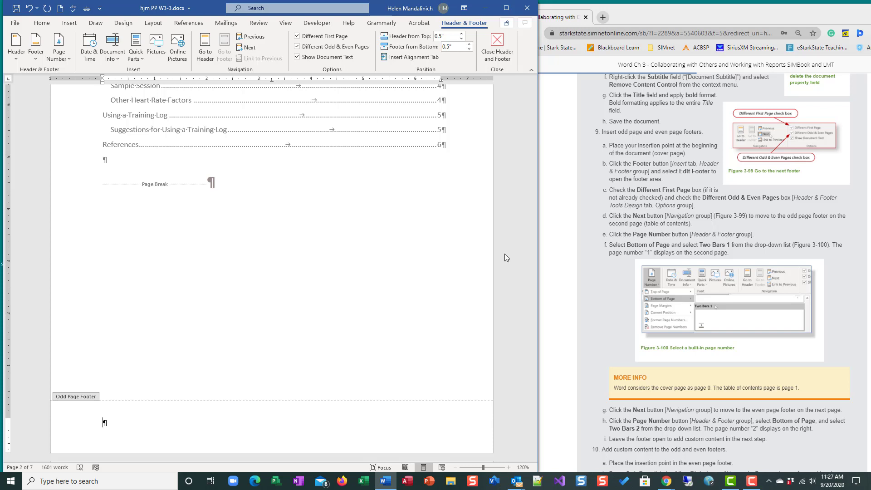
scroll(287, 395, up, 3)
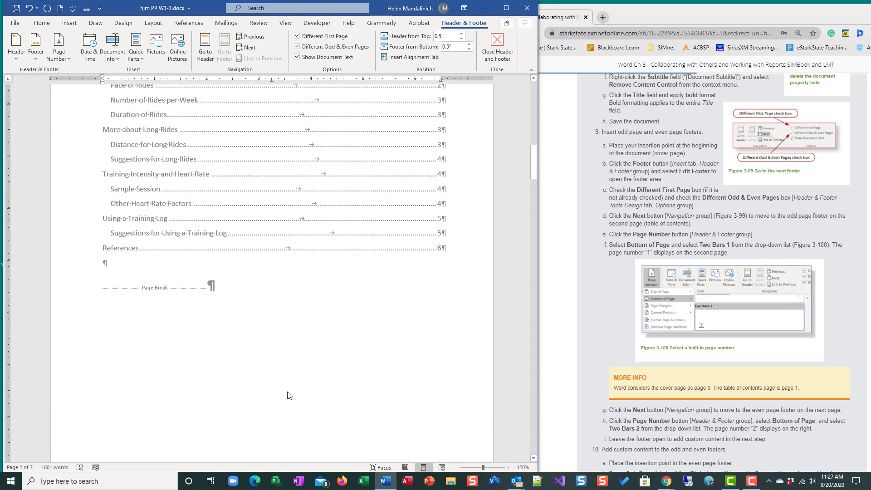
scroll(288, 396, down, 5)
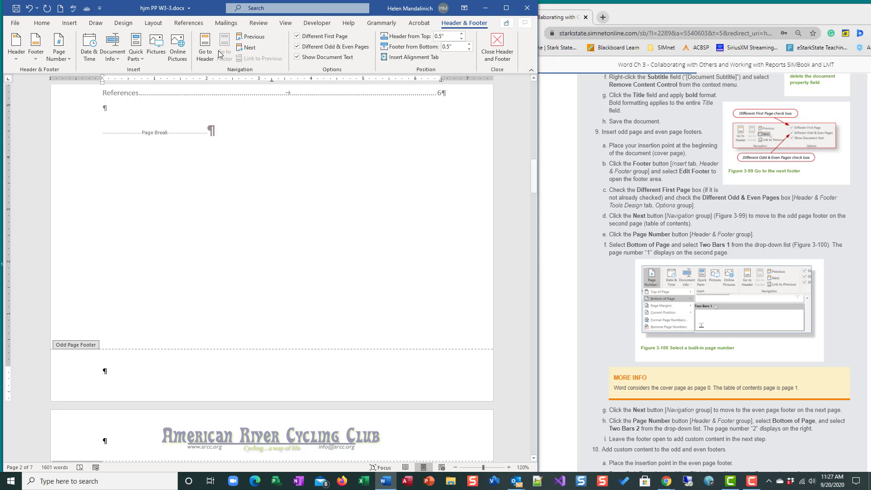
click(71, 57)
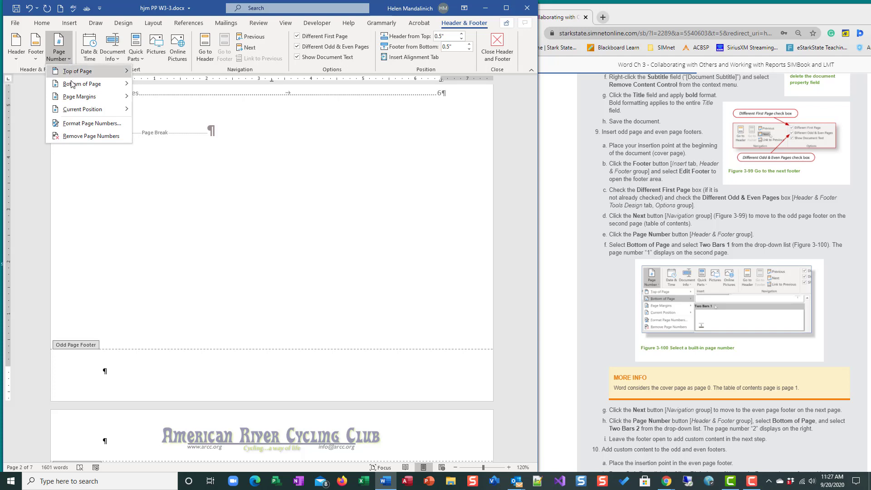
mouse_move(113, 84)
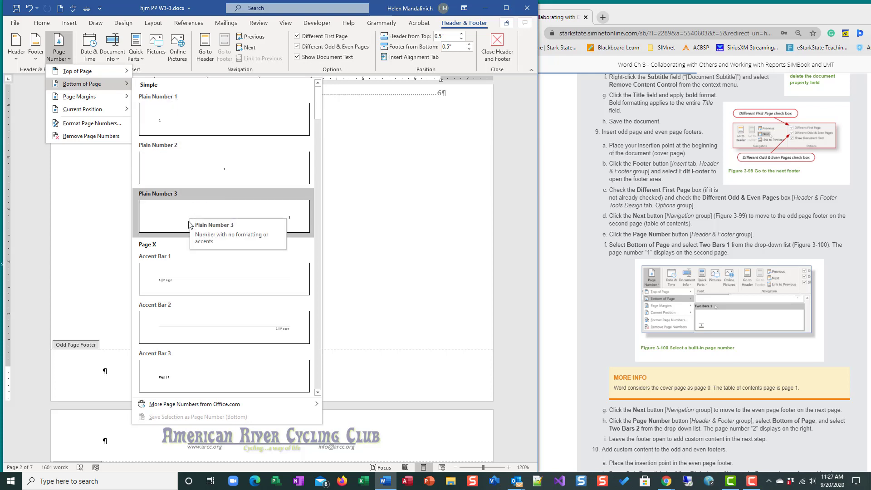
scroll(189, 213, down, 10)
scroll(190, 228, down, 10)
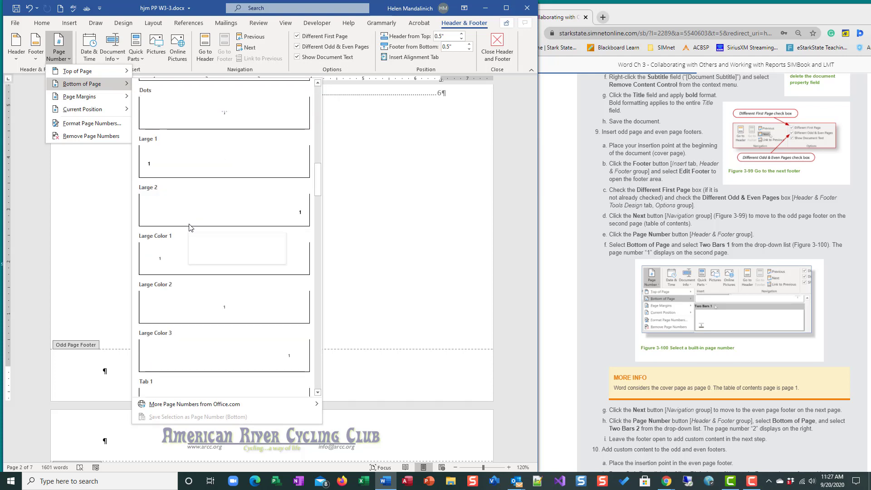
scroll(189, 227, down, 3)
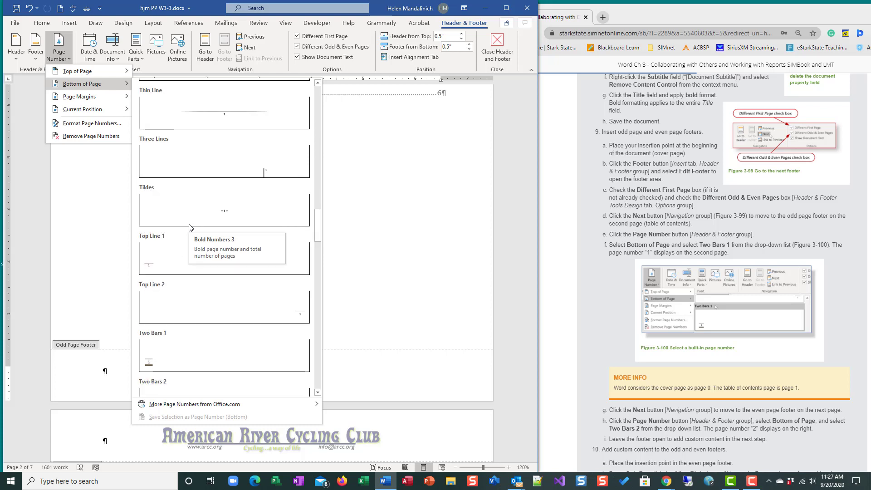
scroll(190, 228, down, 3)
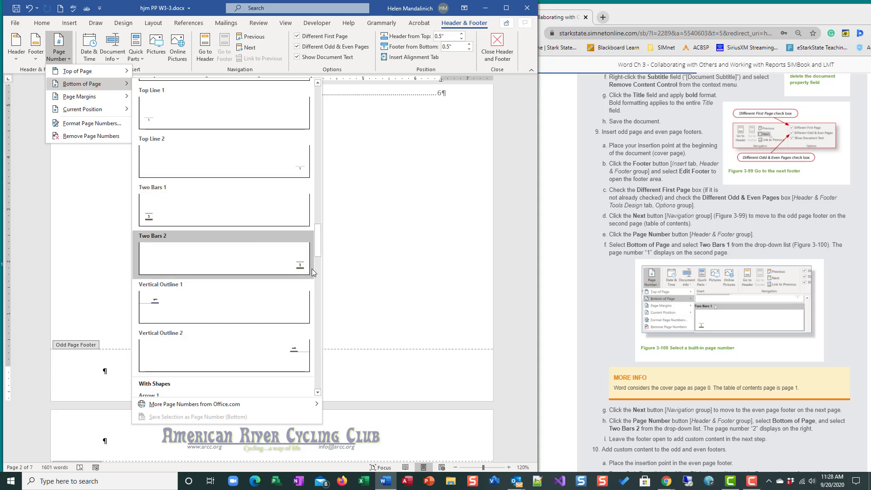
click(165, 216)
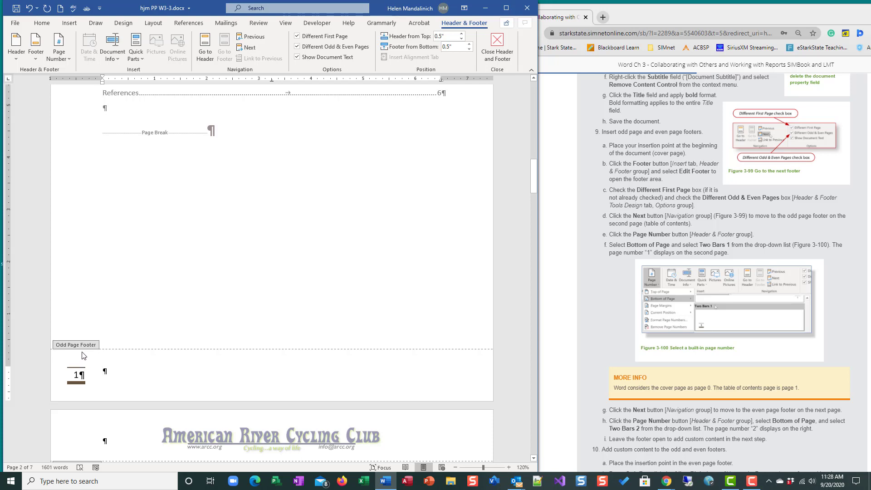
- Move to the even page footer on the following page and insert a Two Bars 2 page number at the bottom of the page
scroll(730, 350, down, 5)
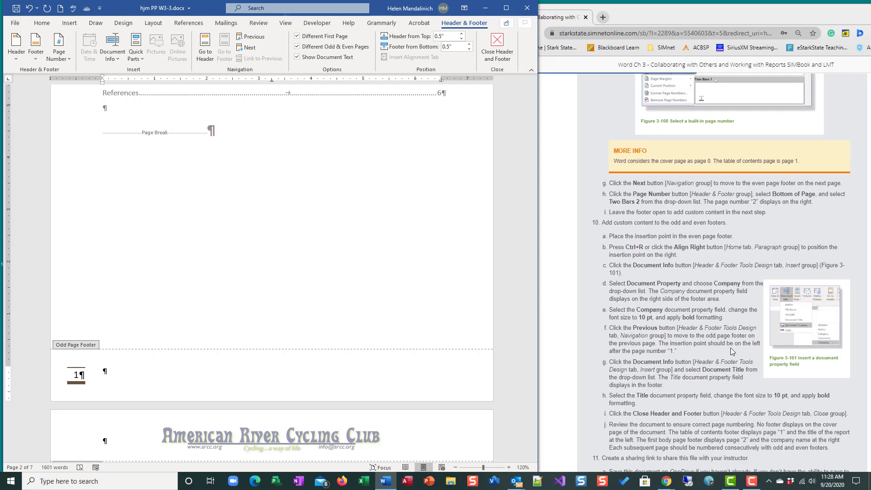
click(250, 47)
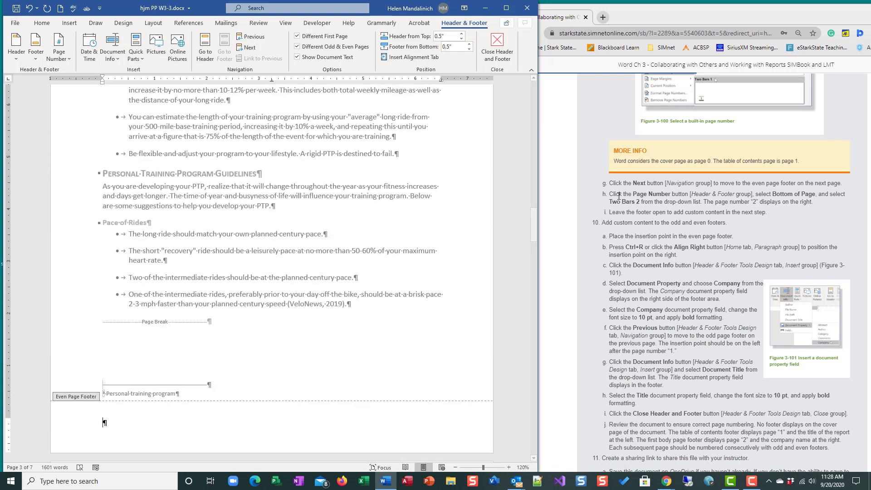
click(60, 54)
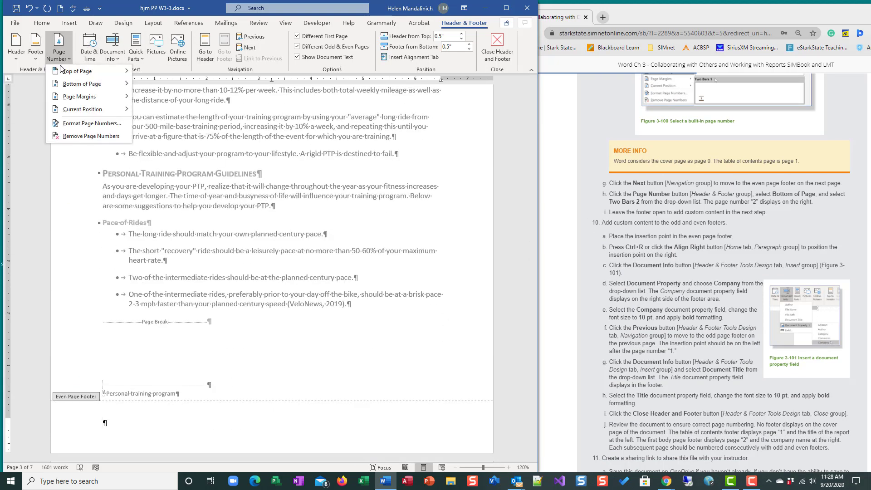
mouse_move(71, 84)
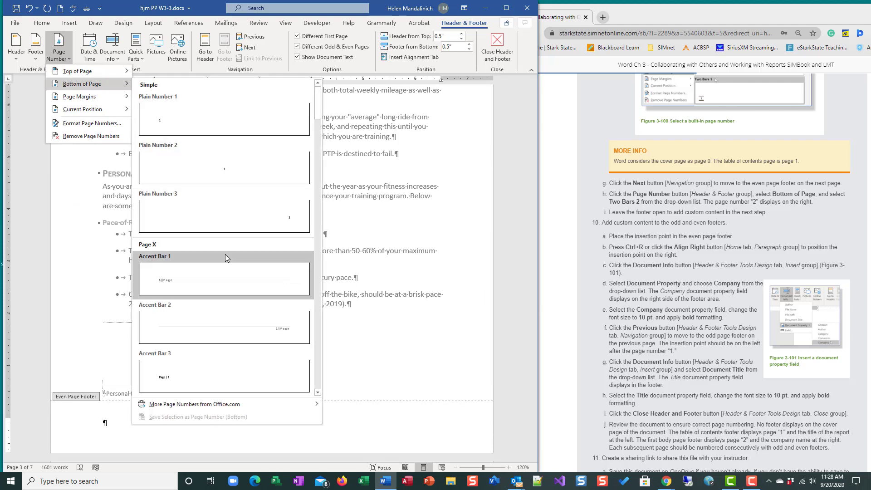
scroll(213, 294, down, 10)
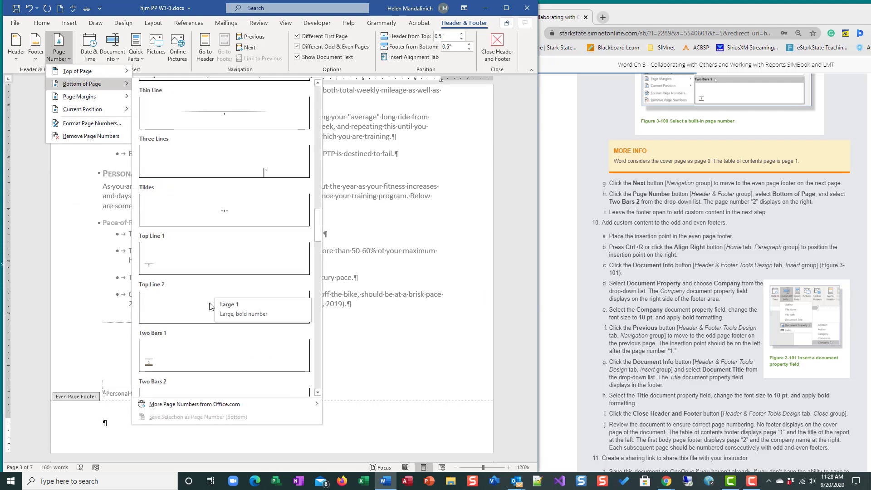
click(184, 248)
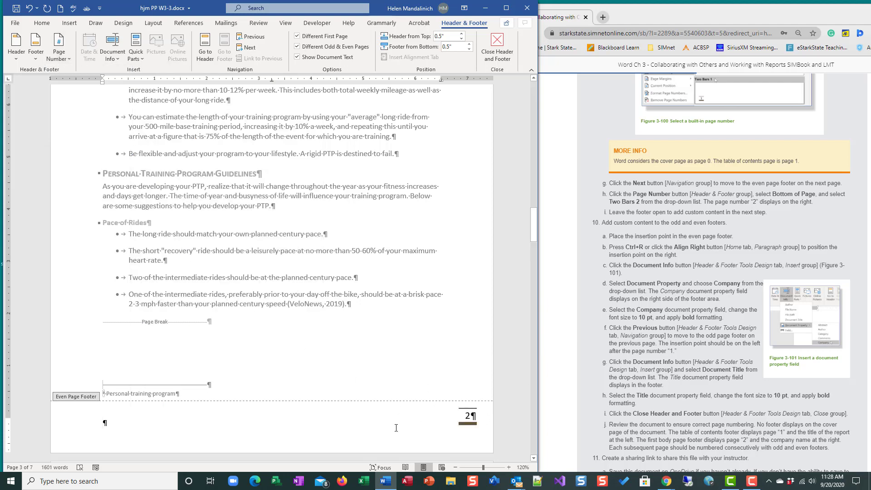
- Right-align the even page footer's paragraph and insert the Company document property there
scroll(356, 421, down, 1)
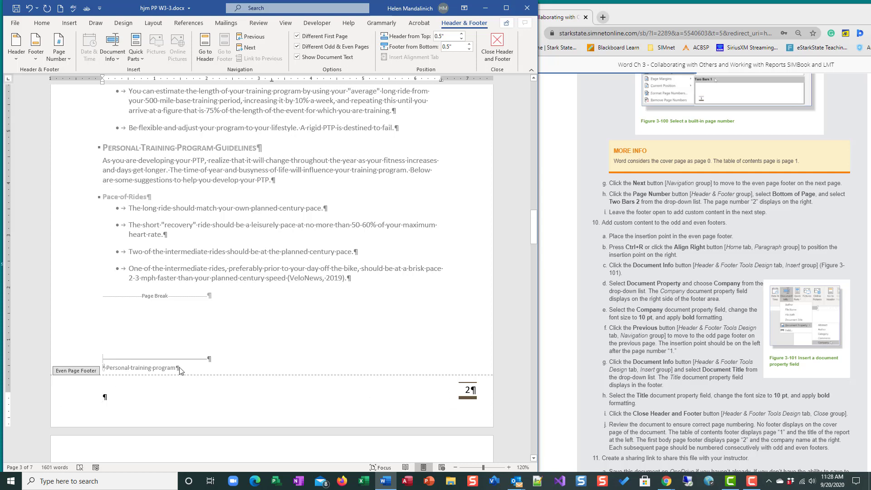
key(ctrl+r)
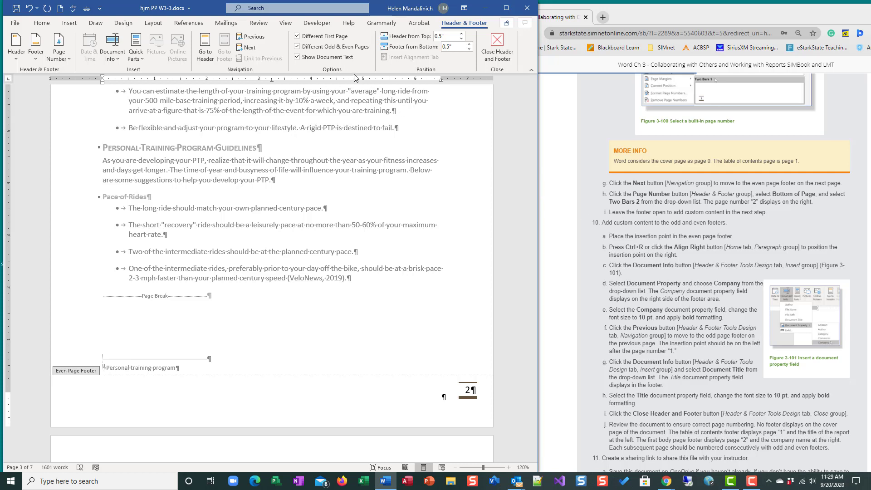
click(69, 24)
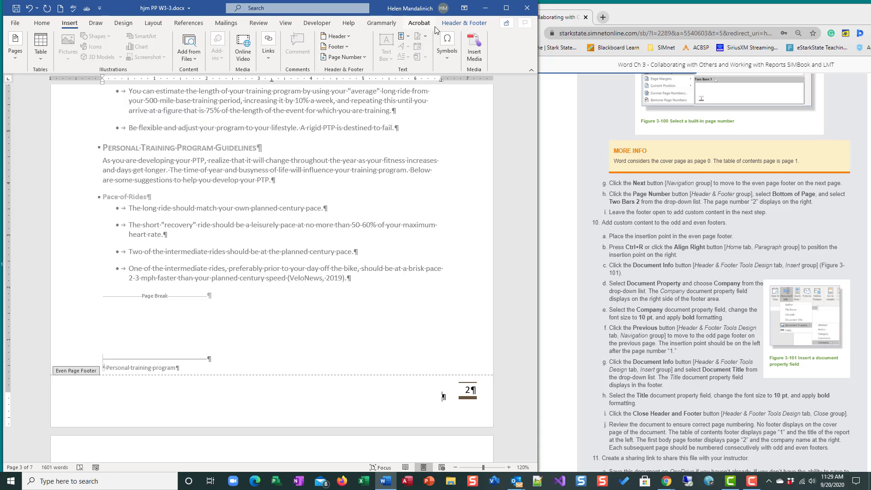
click(448, 26)
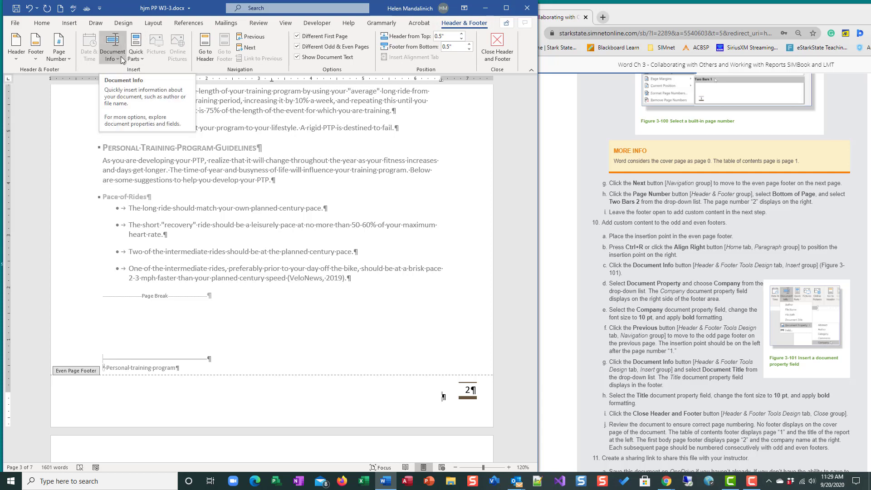
click(121, 57)
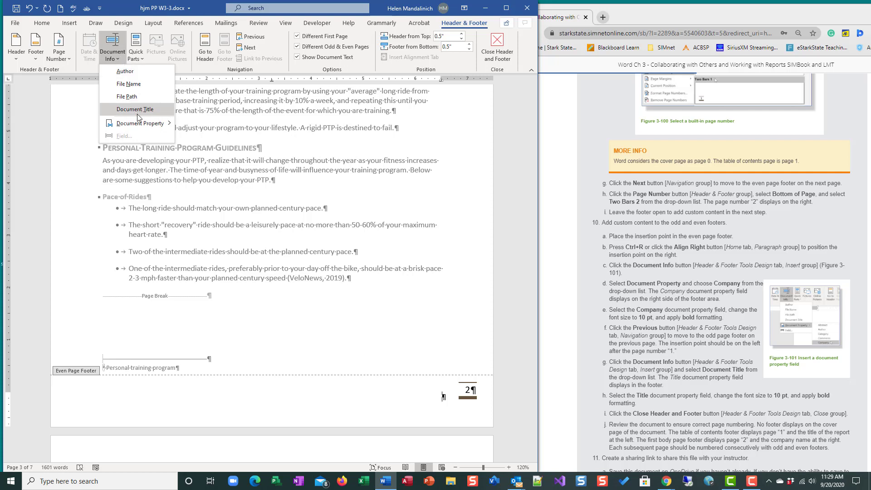
mouse_move(138, 124)
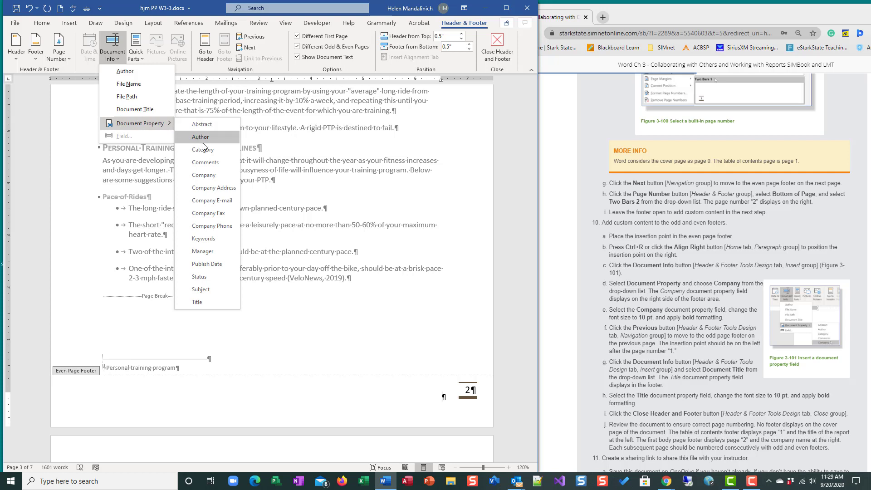
click(205, 175)
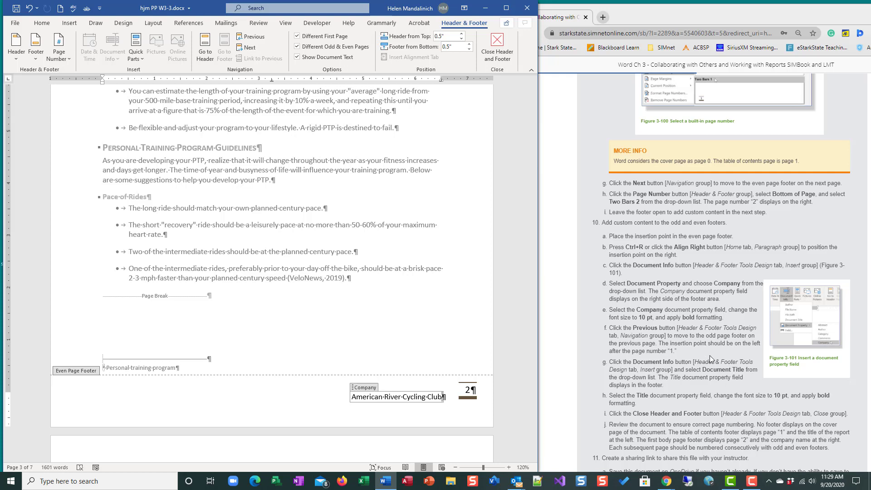
- Format the Company field in the even page footer as 10 pt bold
click(366, 387)
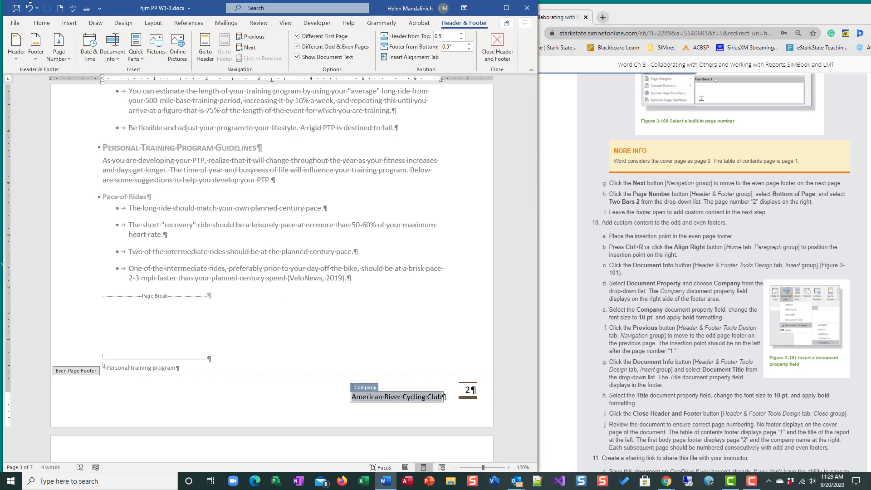
click(41, 22)
click(130, 37)
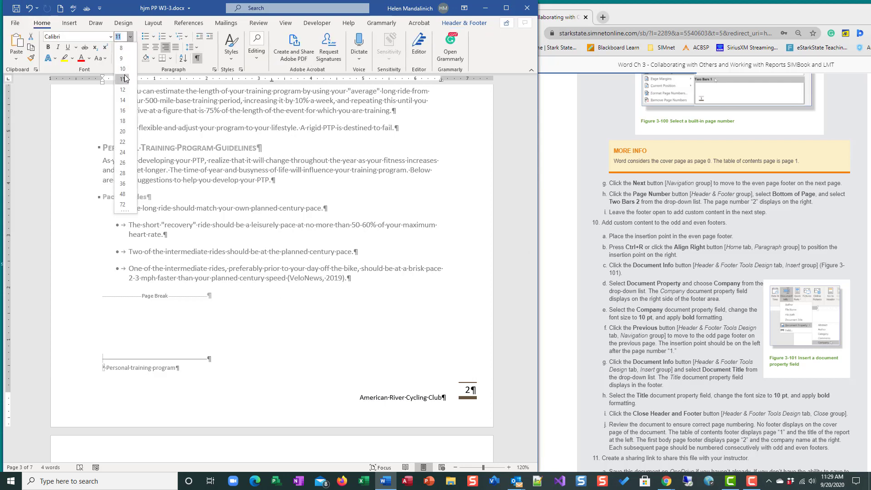
click(120, 68)
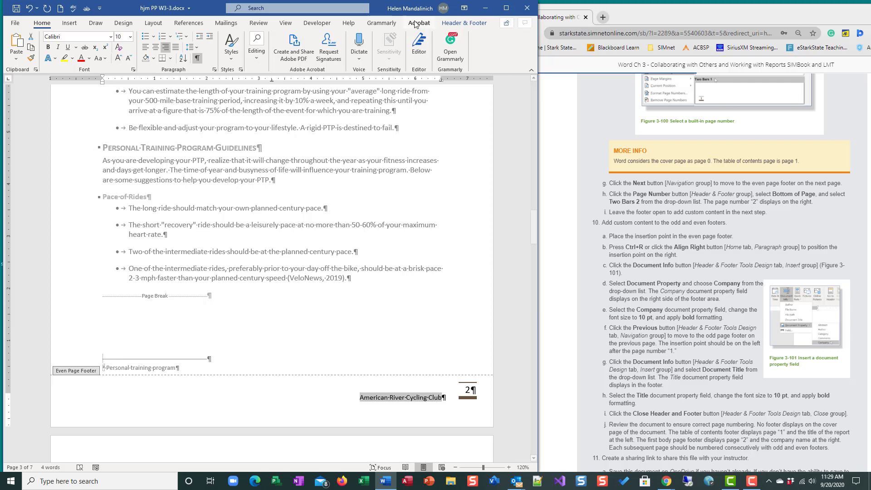
click(468, 24)
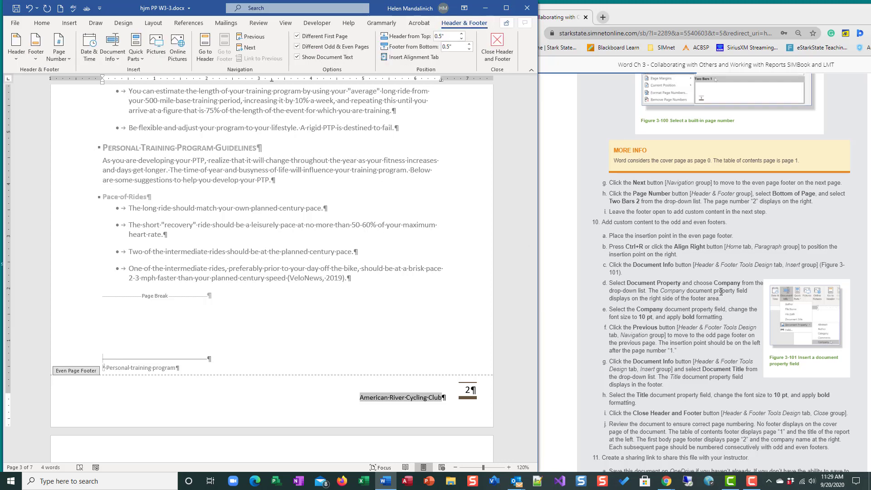
scroll(634, 260, down, 2)
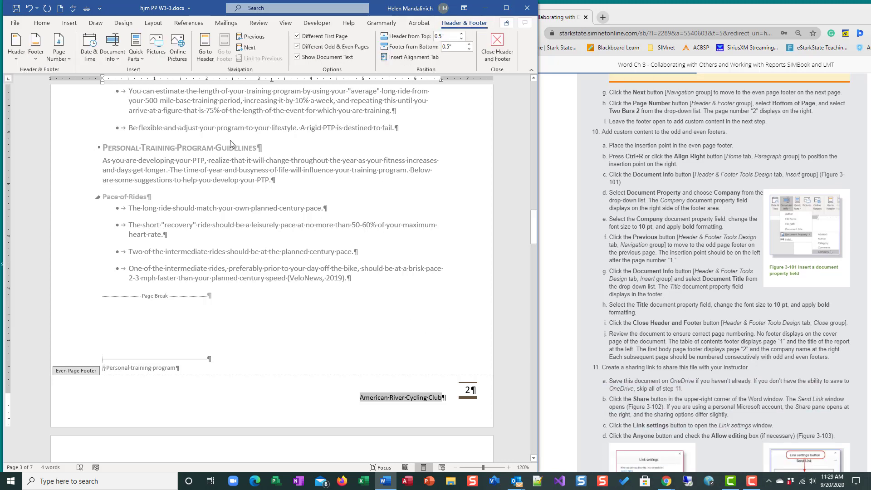
click(42, 23)
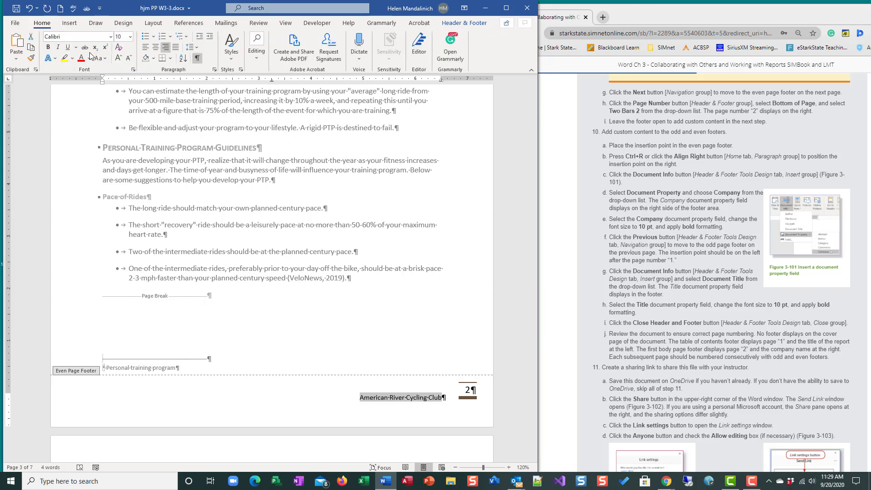
click(48, 47)
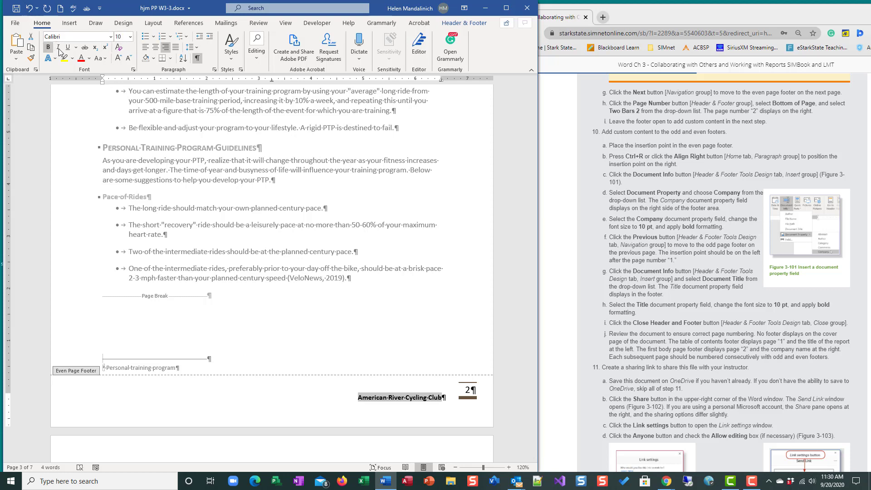
- Close header and footer editing, and look over the instructions on reviewing page numbering and creating a sharing link
click(466, 24)
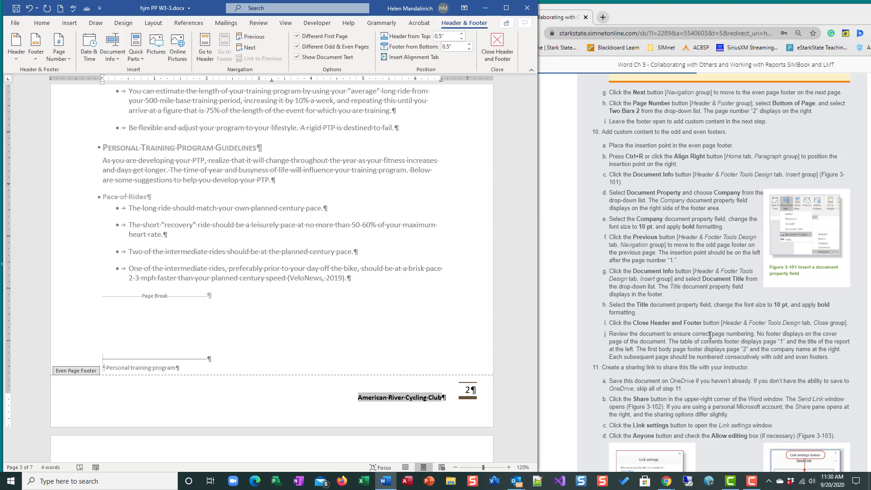
scroll(708, 336, down, 2)
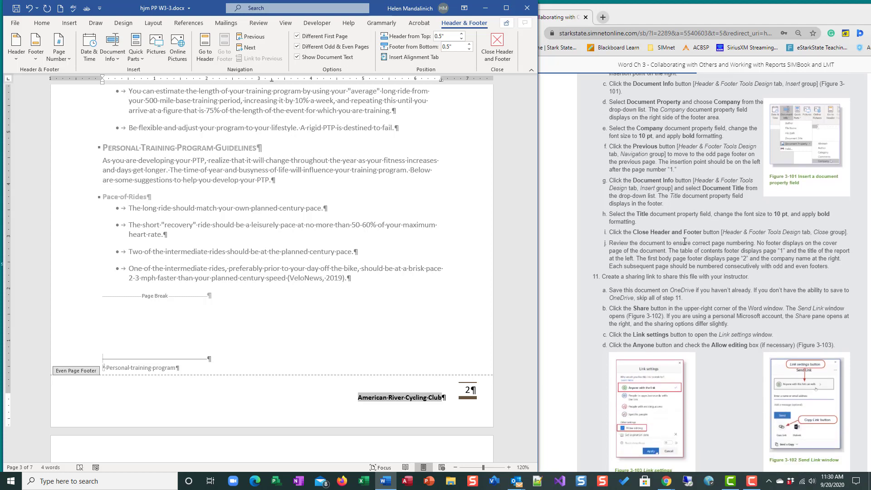
scroll(690, 303, down, 4)
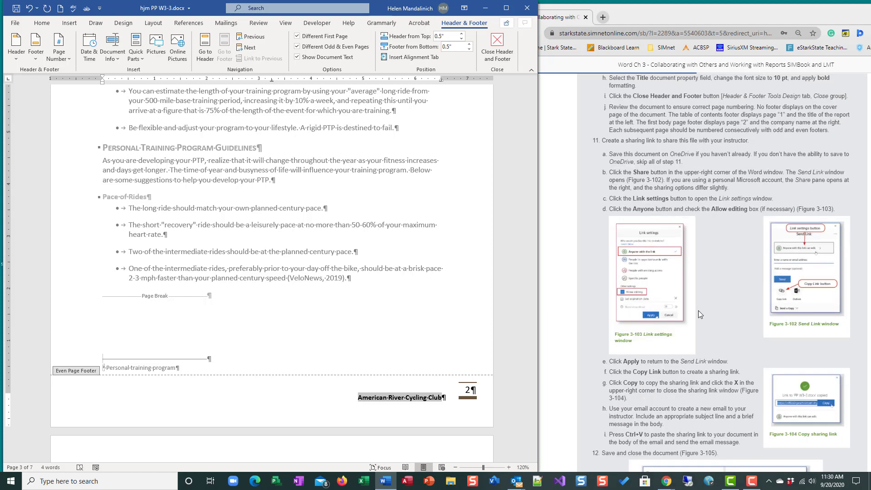
scroll(699, 310, up, 4)
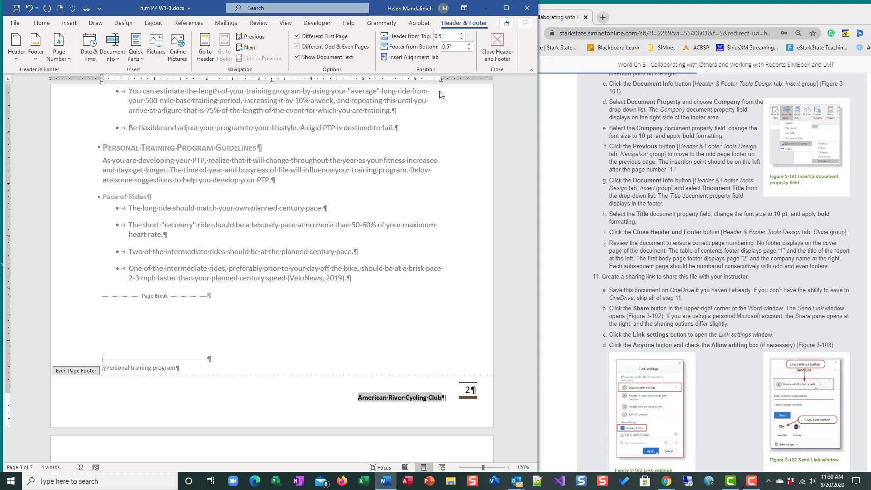
click(508, 42)
scroll(662, 241, down, 1)
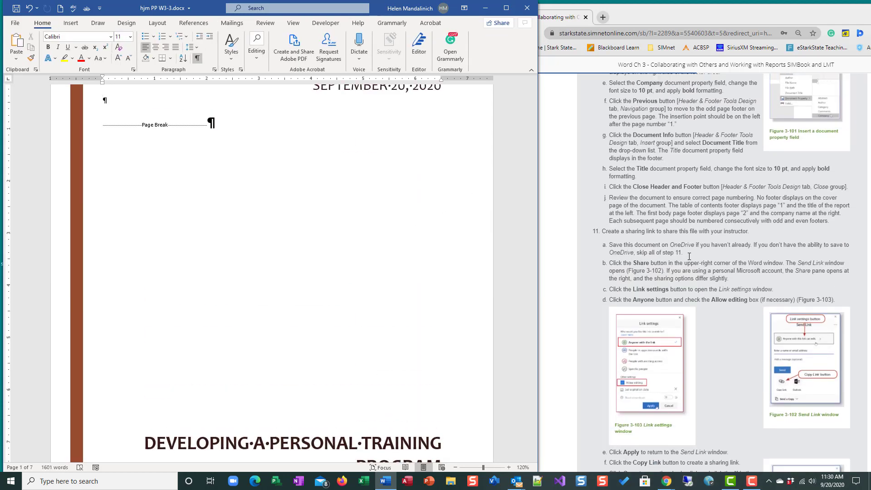
- Read the remaining instructions on sharing and closing the file, and save the Word document
scroll(661, 241, down, 2)
scroll(715, 236, down, 5)
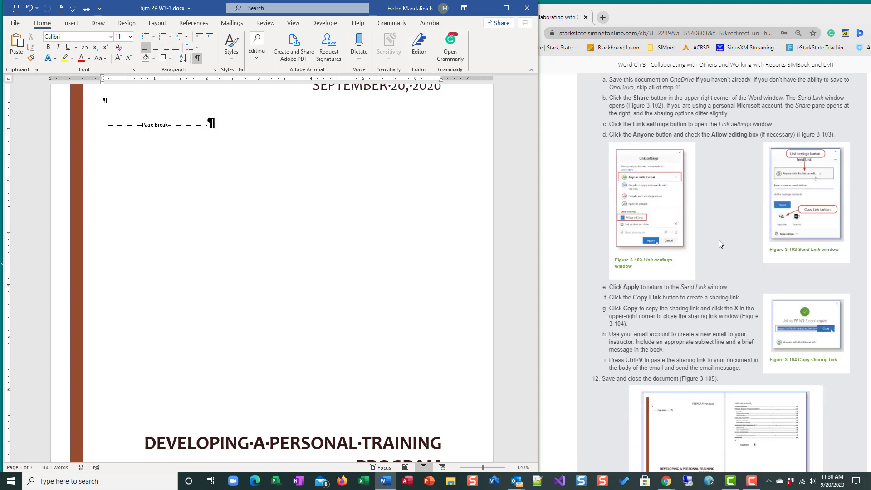
scroll(720, 241, up, 6)
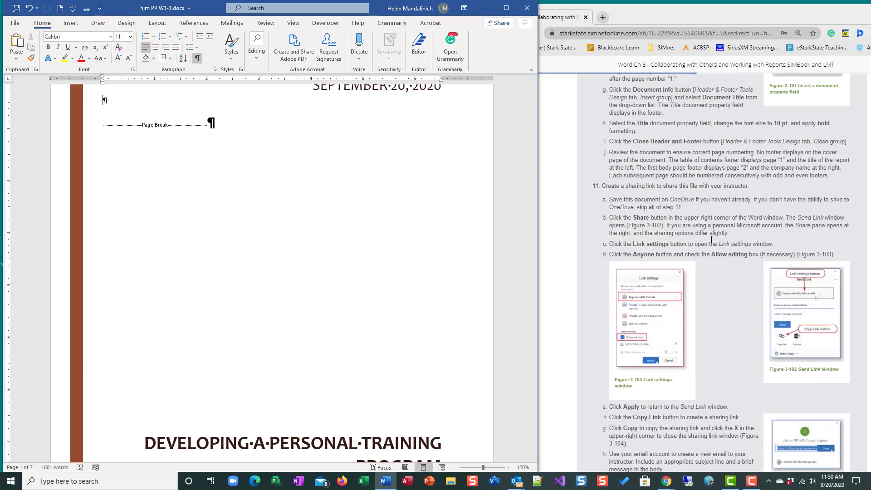
key(ctrl+s)
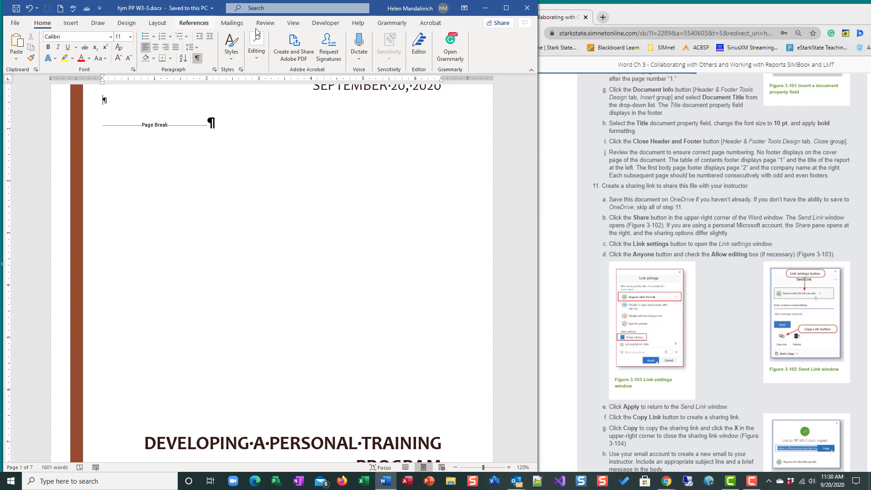
- Maximize the Word window and hide the document's formatting marks
click(506, 8)
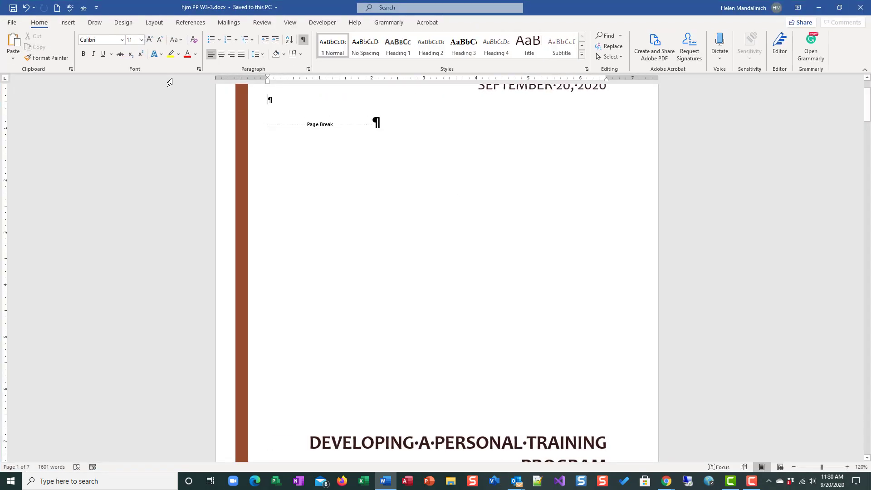
click(304, 40)
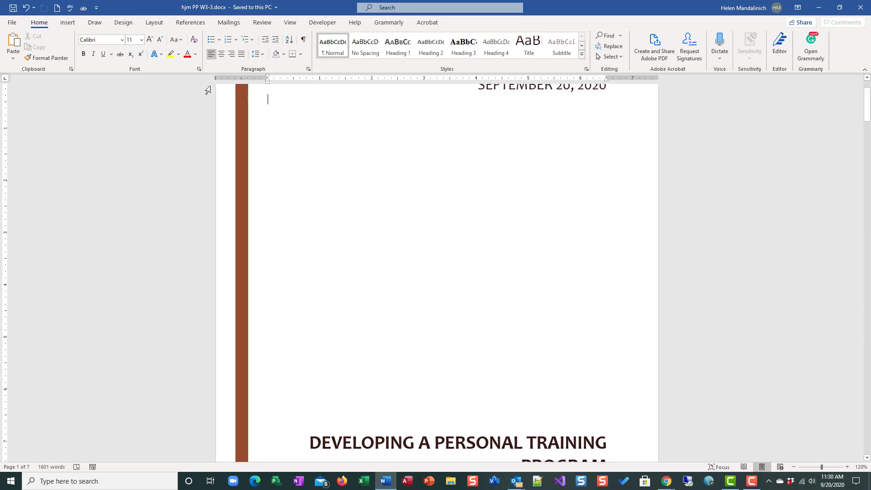
- Check the footers and page numbering on all pages in the print preview, and return to the document
click(12, 22)
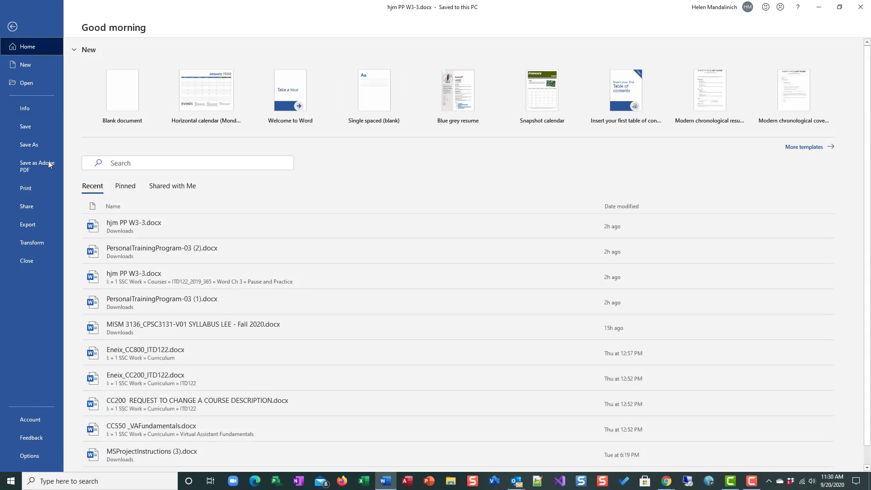
click(45, 186)
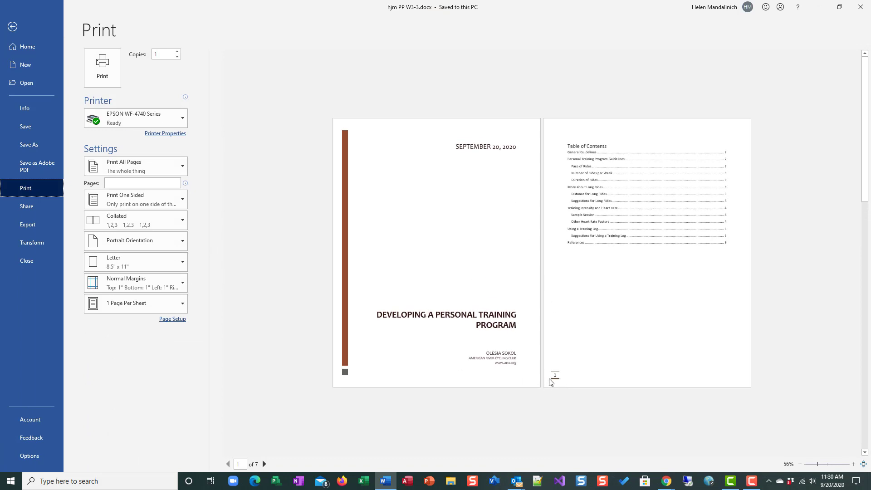
click(264, 464)
click(264, 465)
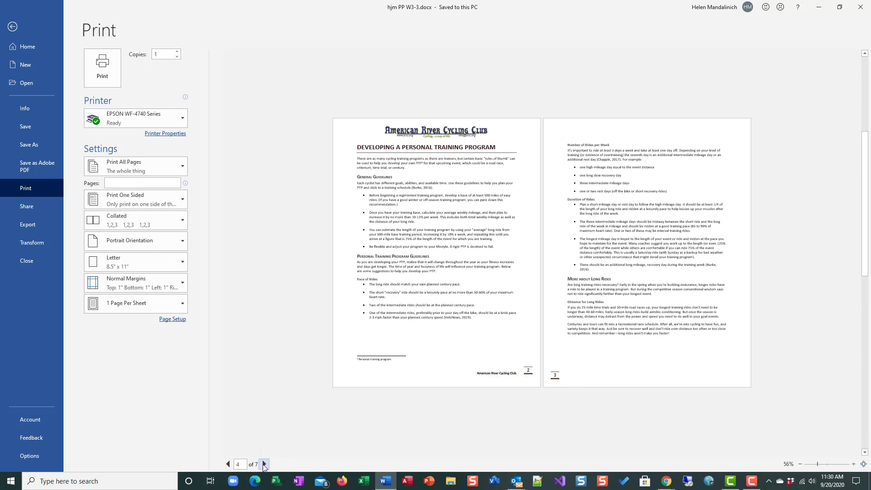
click(264, 464)
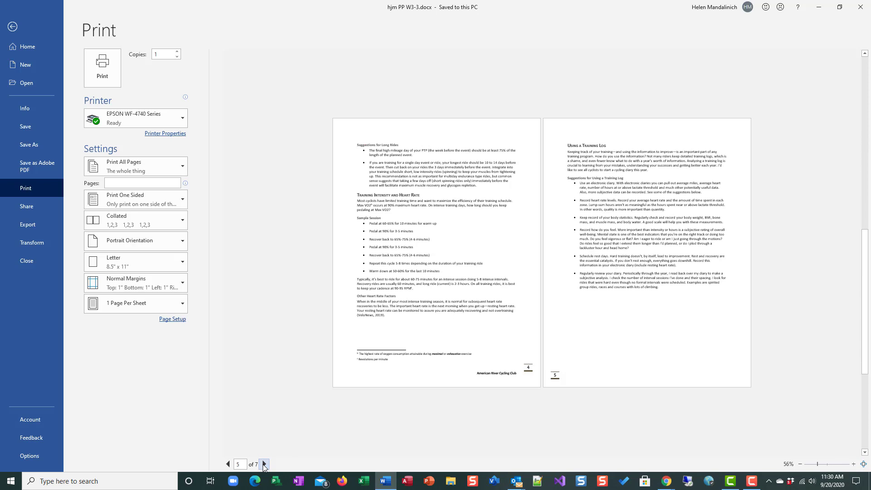
click(264, 464)
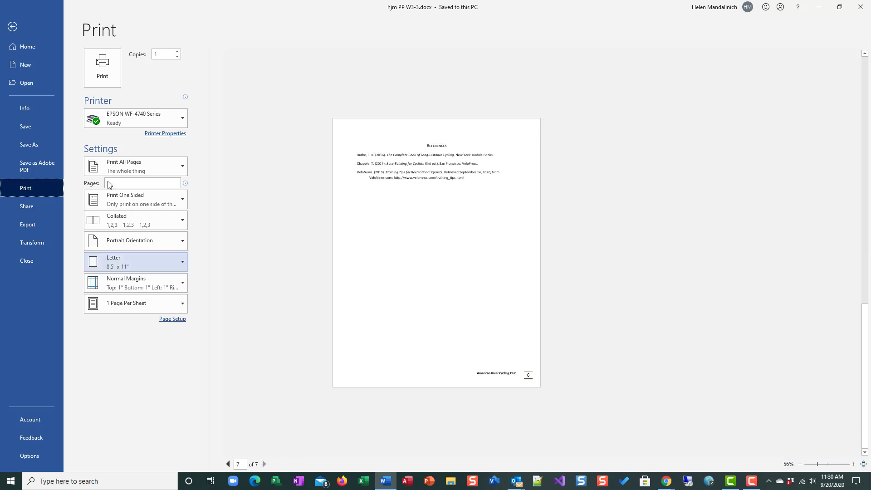
click(13, 28)
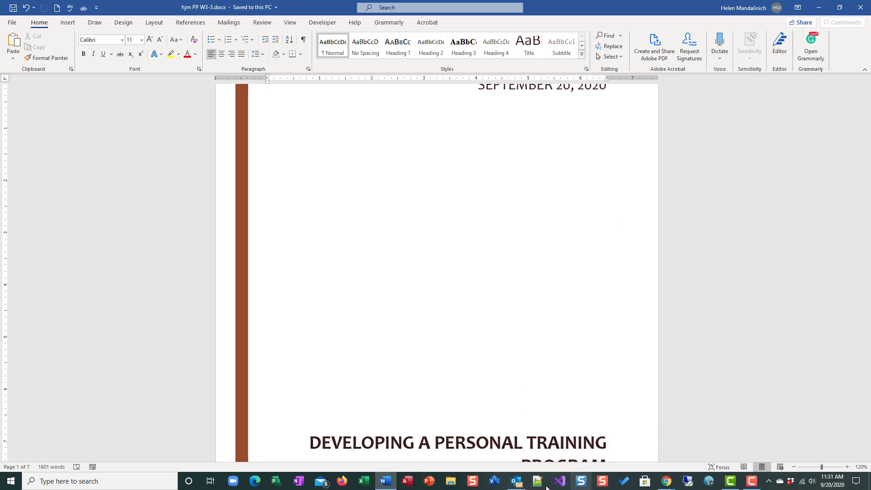
mouse_move(519, 489)
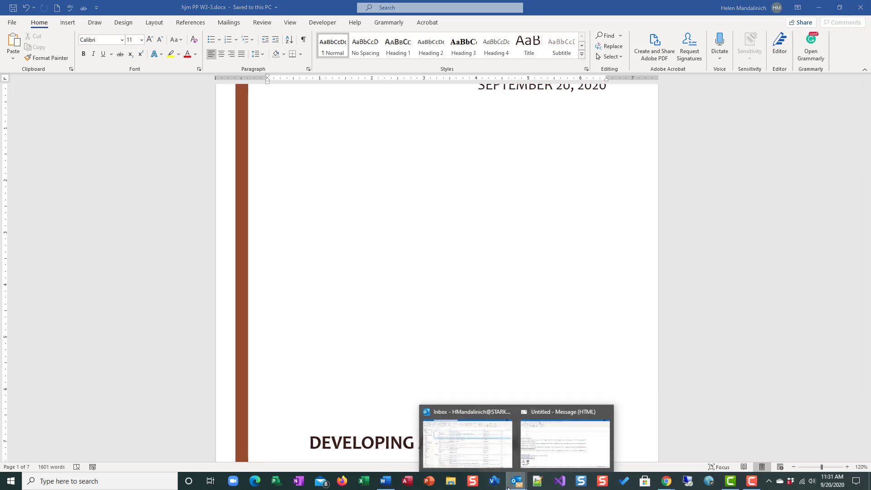
click(647, 482)
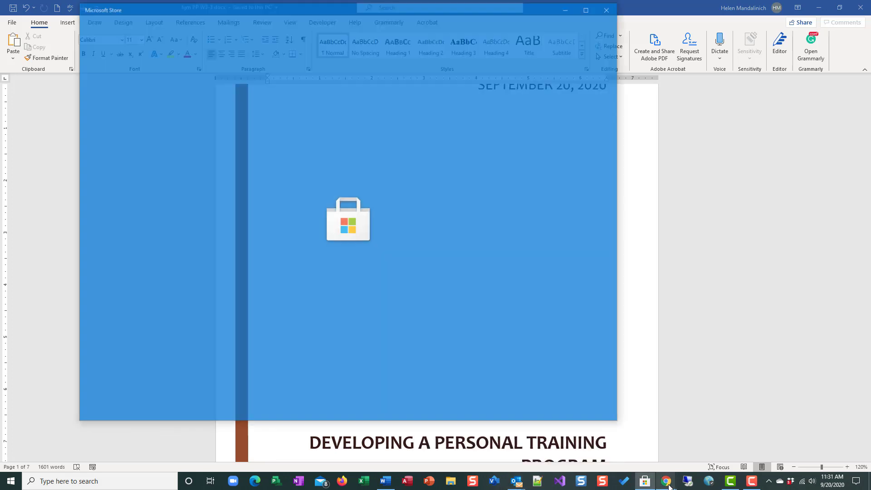
click(617, 8)
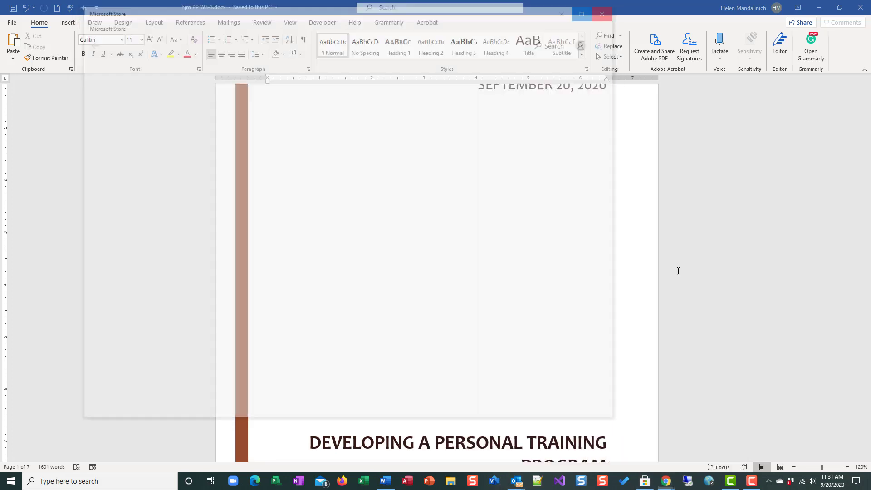
- Switch to SIMnet in Chrome, open the Word Ch 3 Pause & Practice assignment, and download its resource
mouse_move(666, 480)
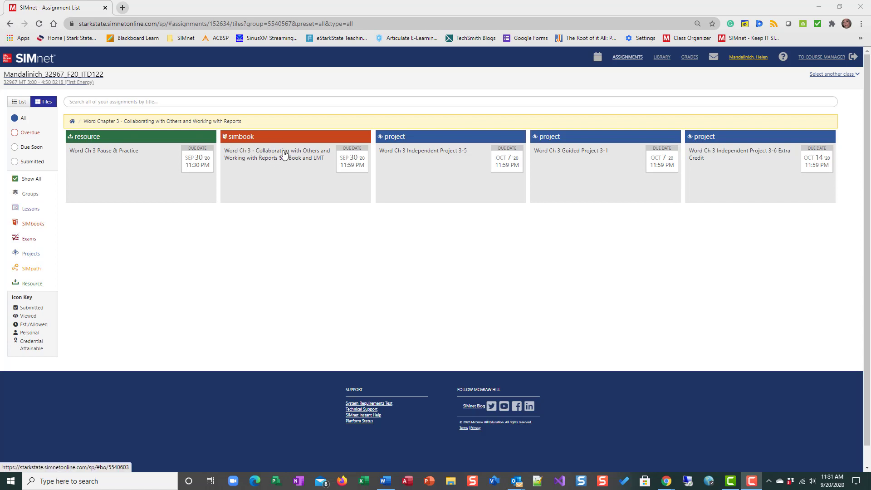
click(121, 163)
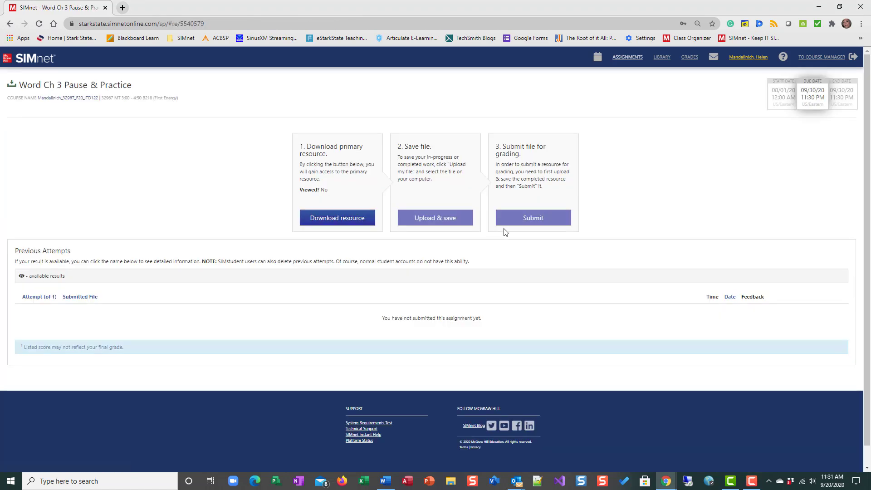
click(358, 221)
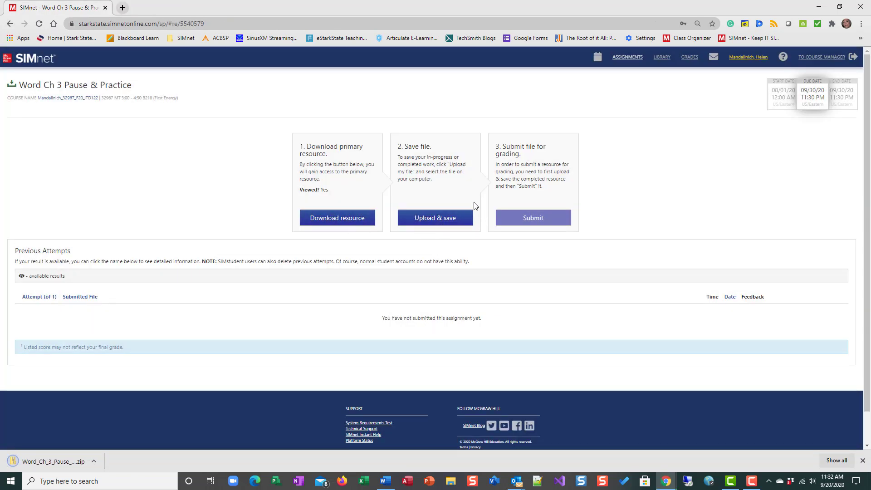
- Open the file selection for uploading the completed work to the assignment, and cancel it without choosing a file
click(450, 219)
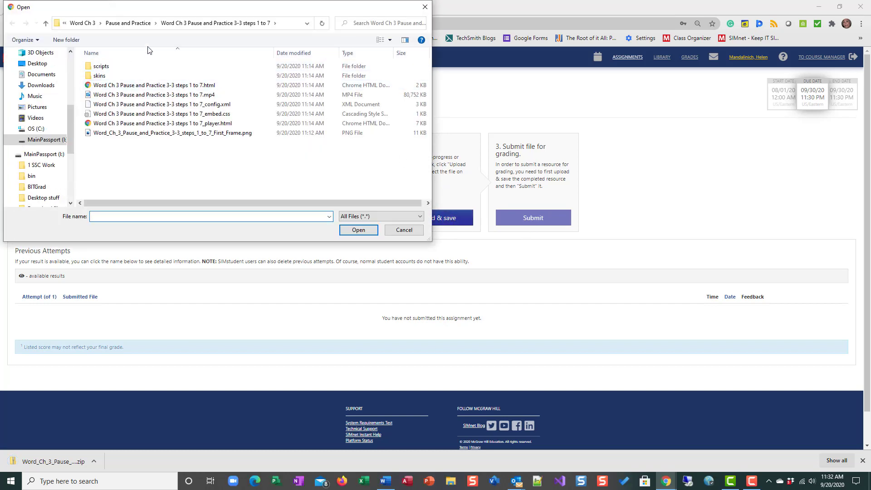
click(402, 230)
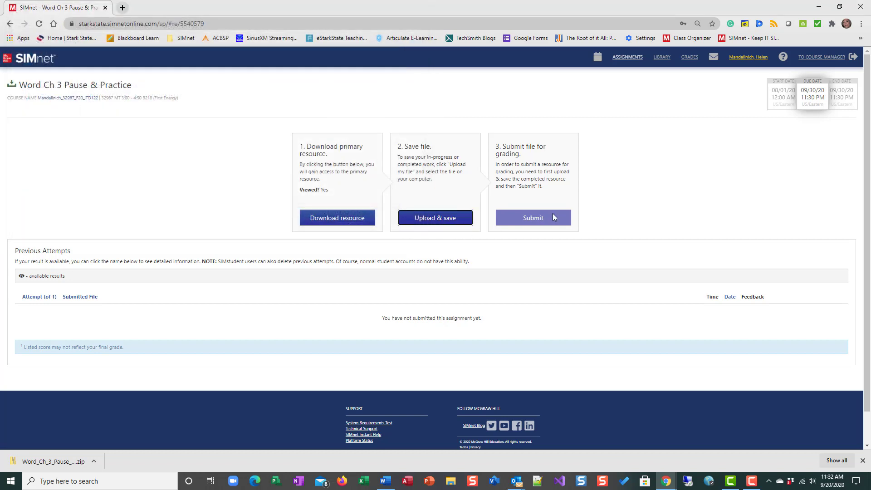